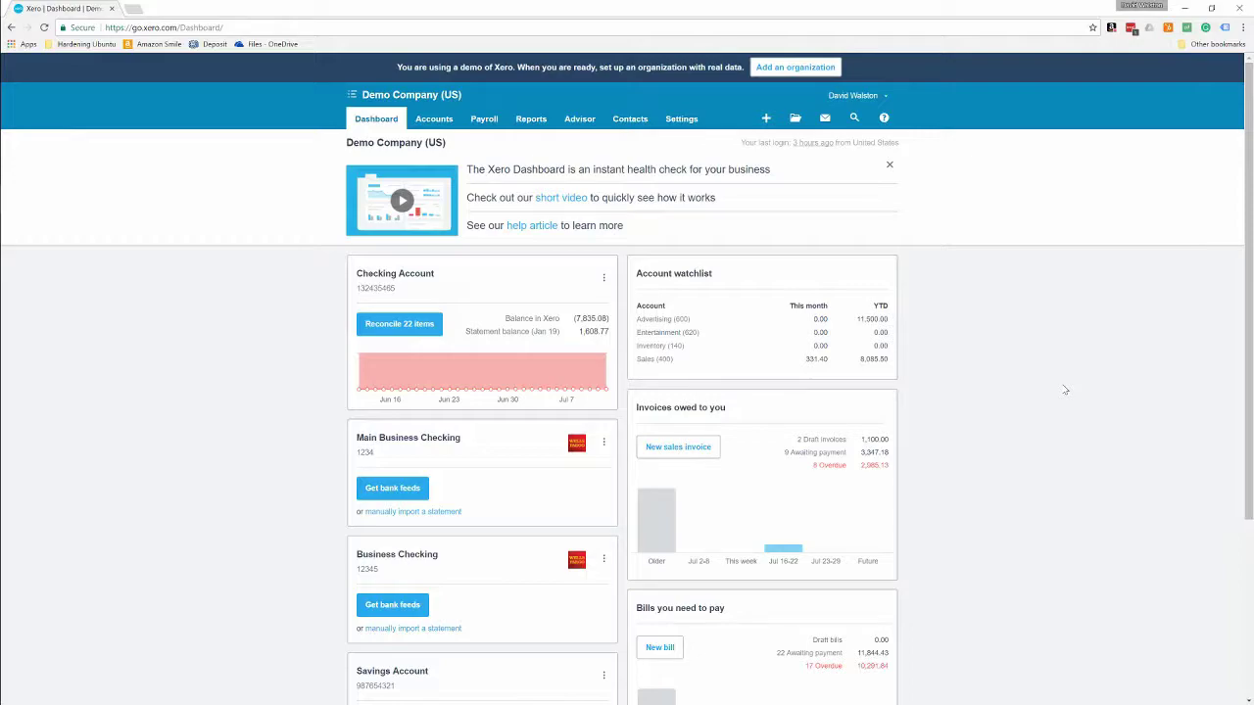
# Start a new bill with Walston Advisory Firm as the supplier and step through its dates.
pyautogui.scroll(-3, 1064, 389)
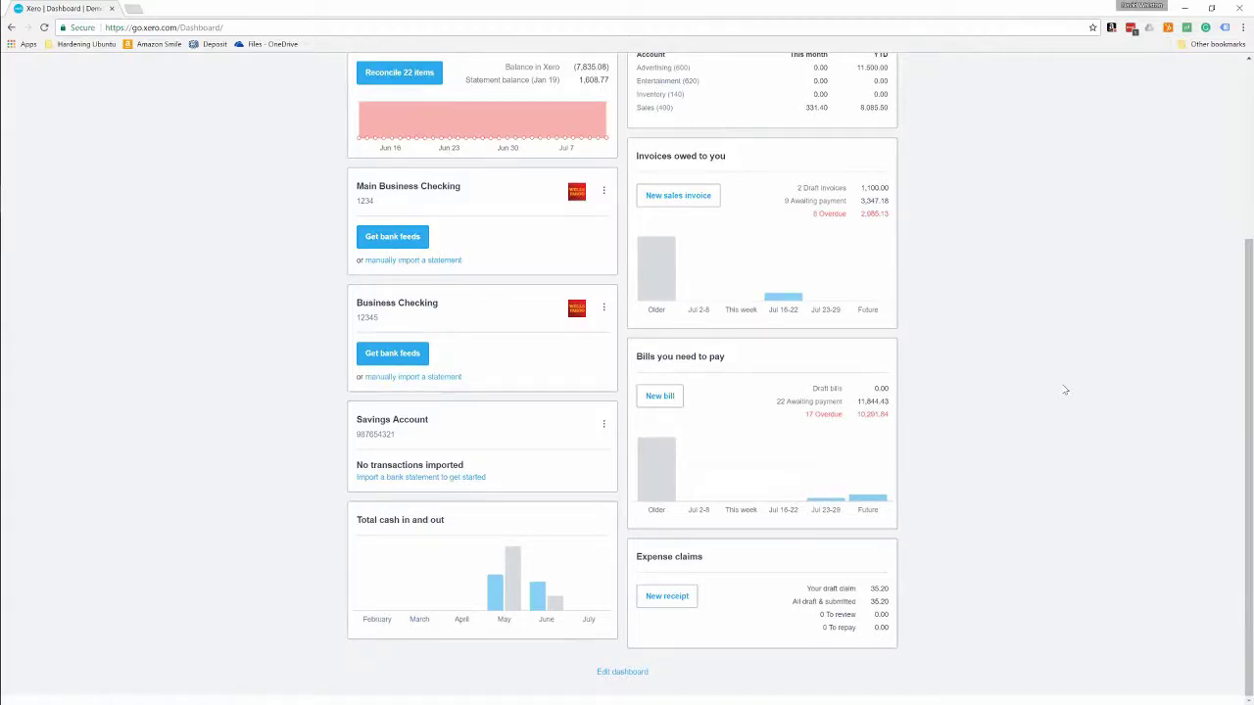
pyautogui.scroll(2, 1064, 390)
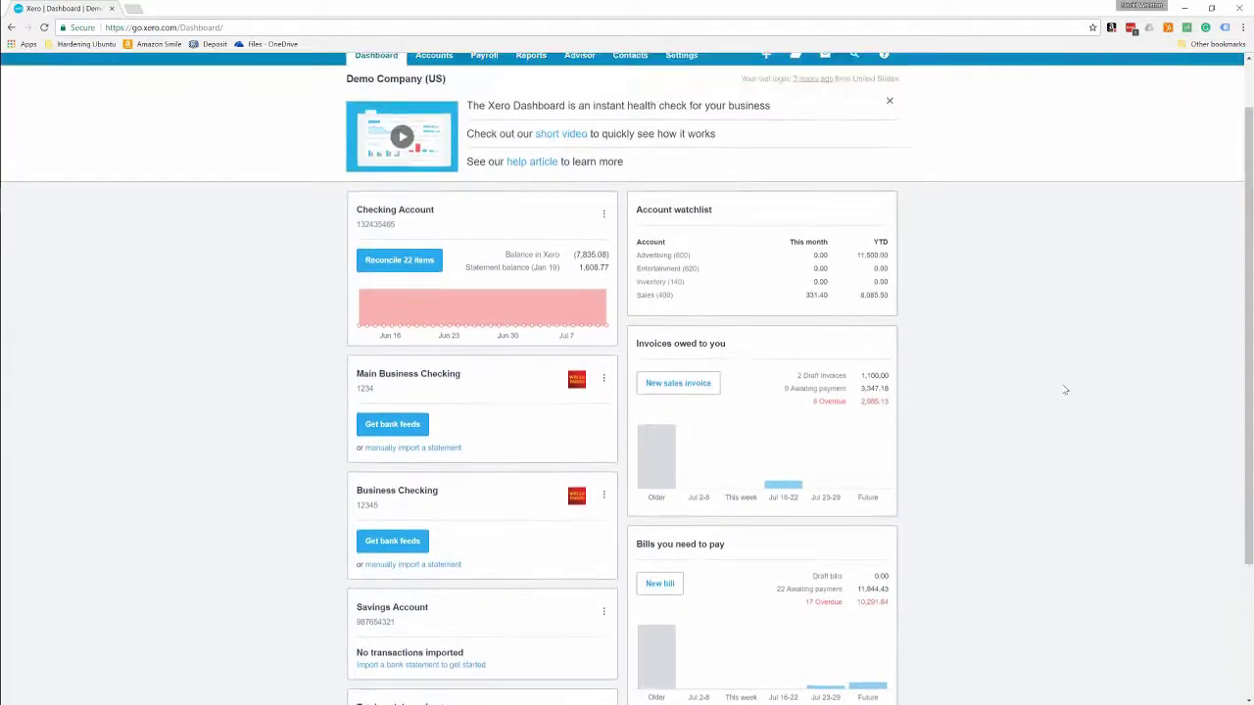
pyautogui.scroll(1, 1065, 390)
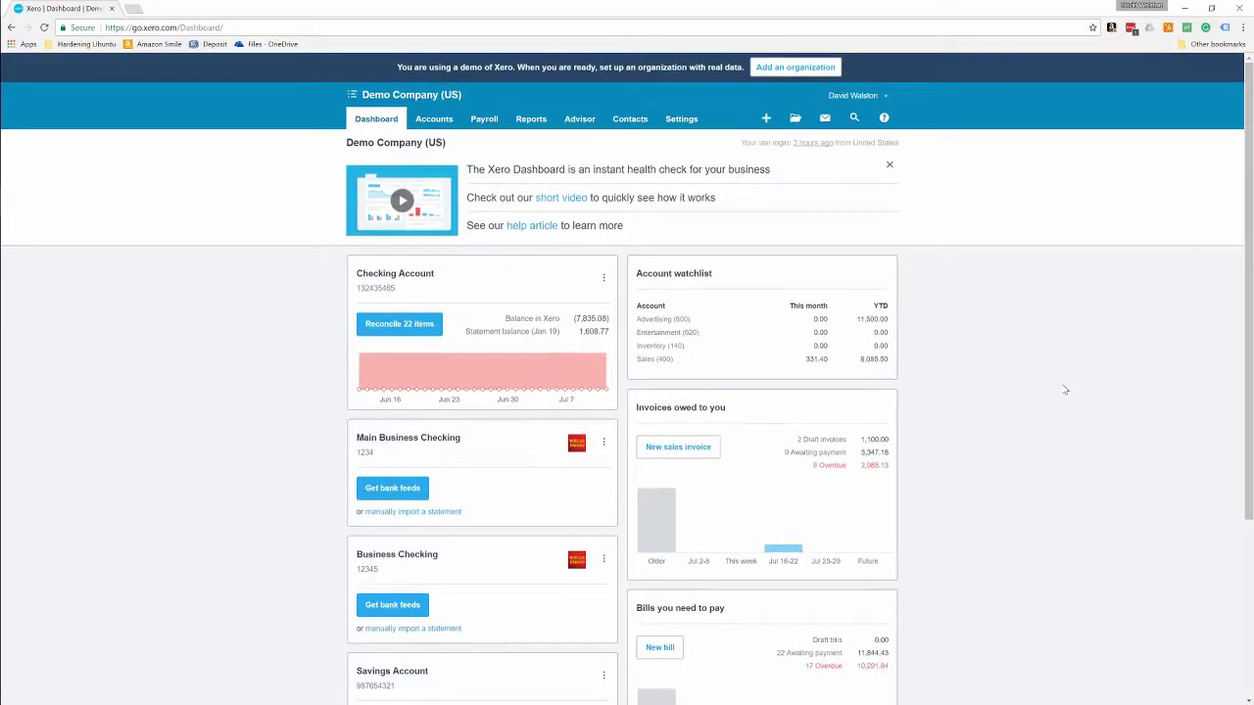
pyautogui.scroll(-1, 1064, 390)
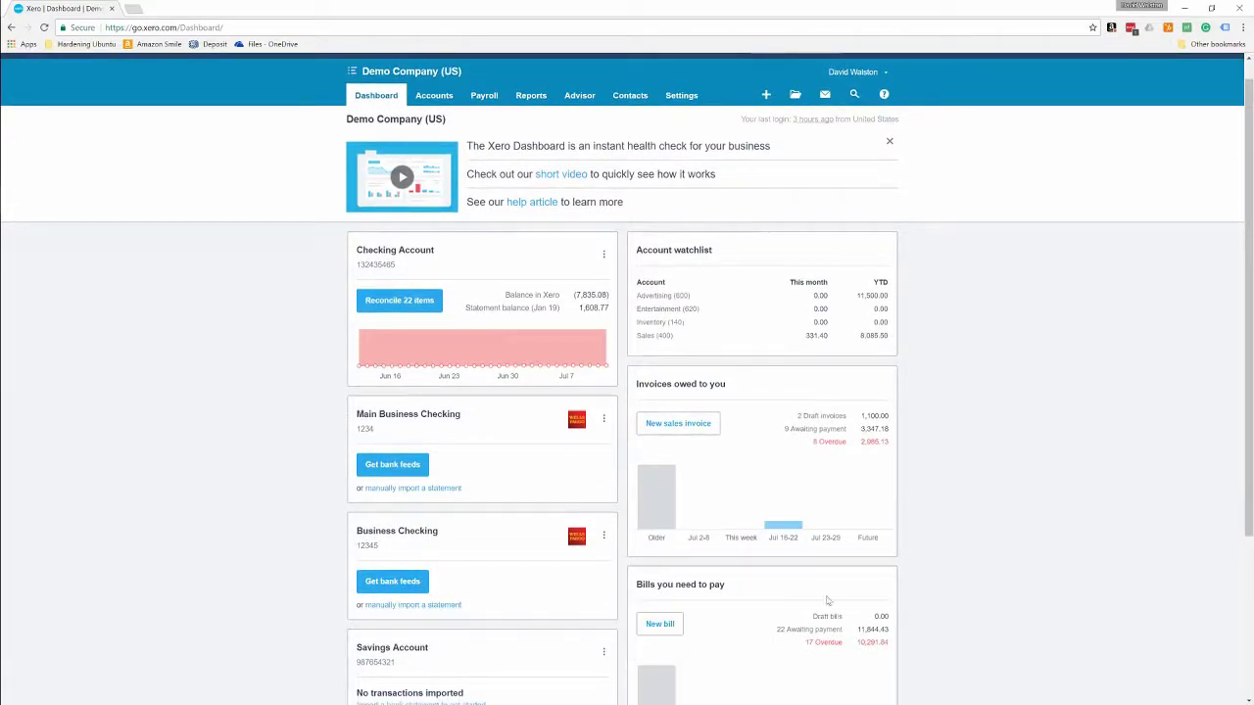
pyautogui.scroll(-2, 1053, 433)
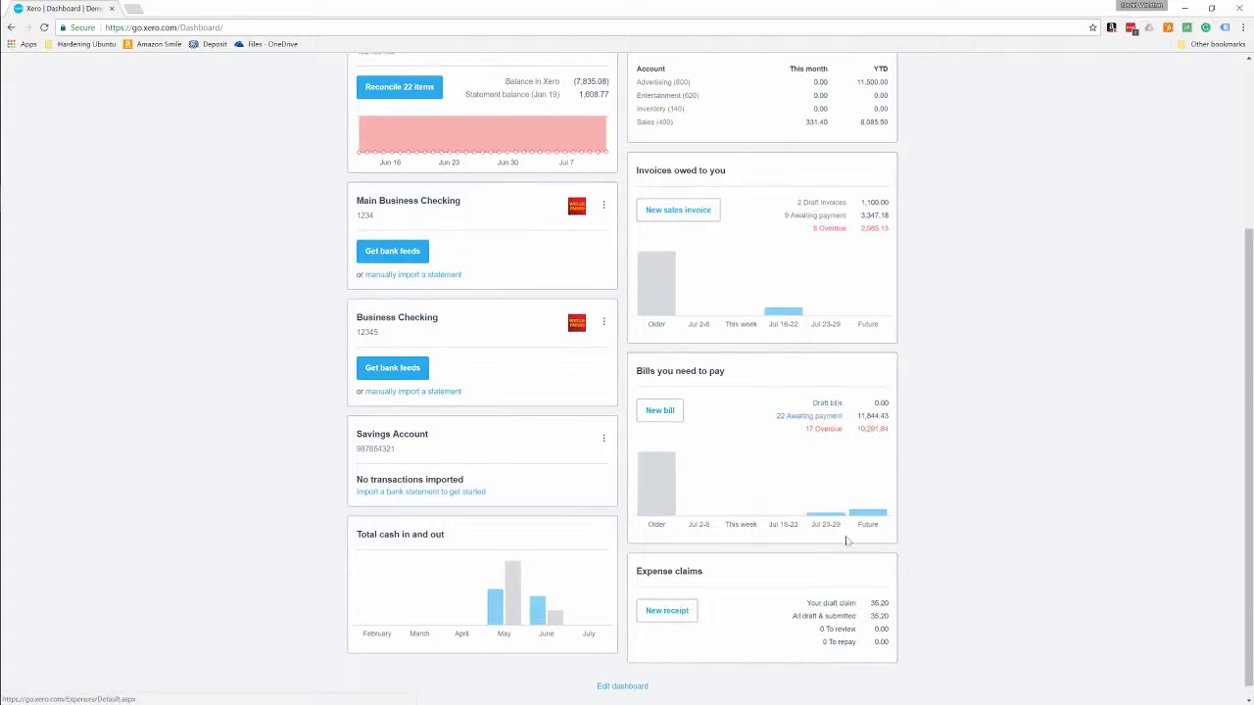
pyautogui.click(658, 411)
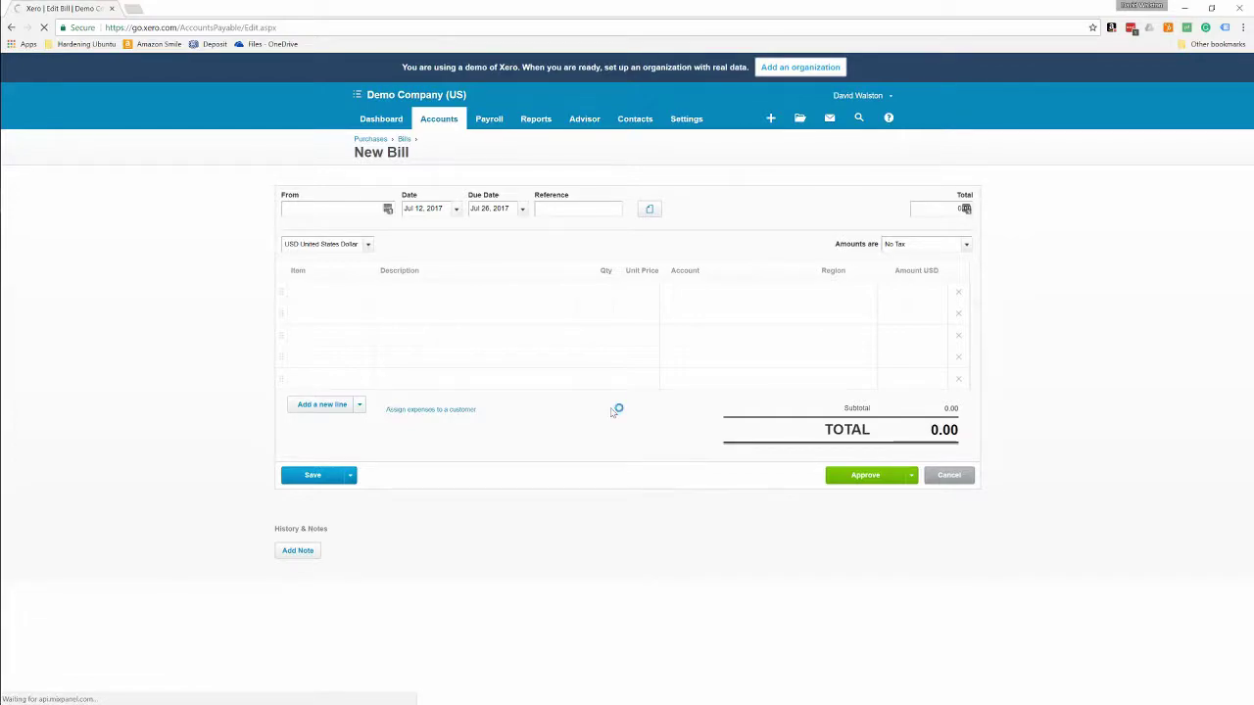
pyautogui.write('wal')
pyautogui.press('Tab')
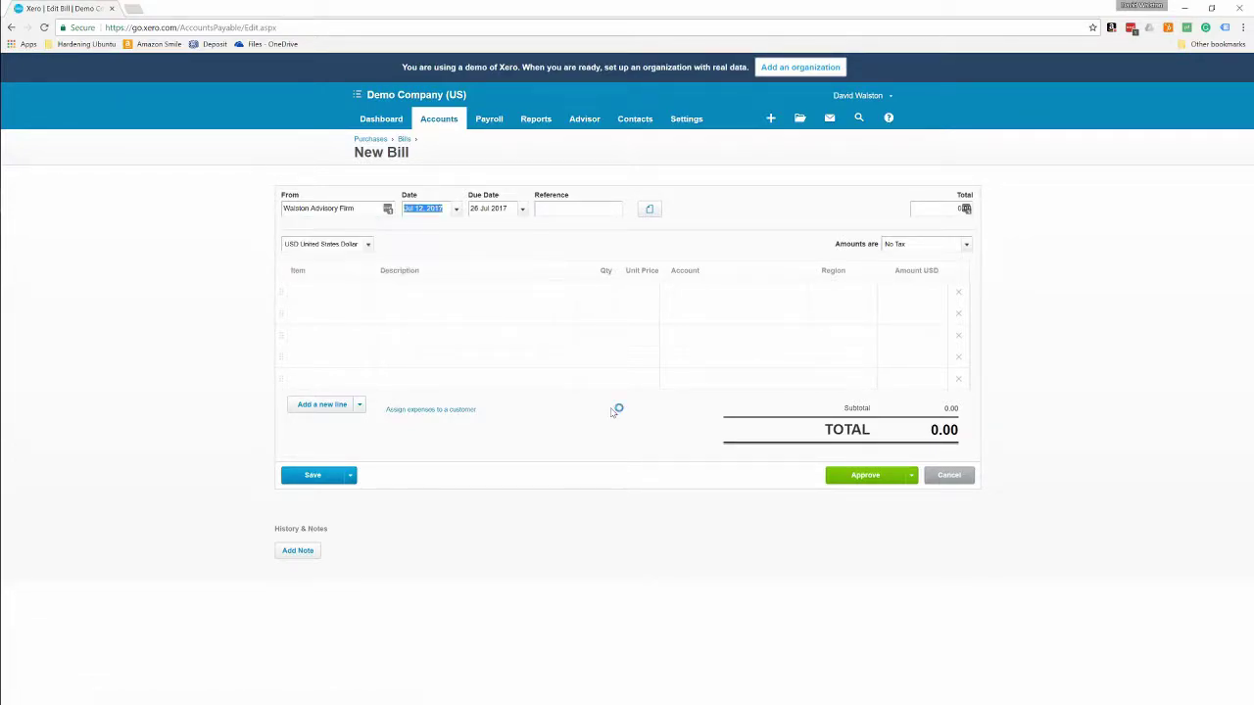
pyautogui.press('Tab')
pyautogui.hotkey('shift', 'Tab')
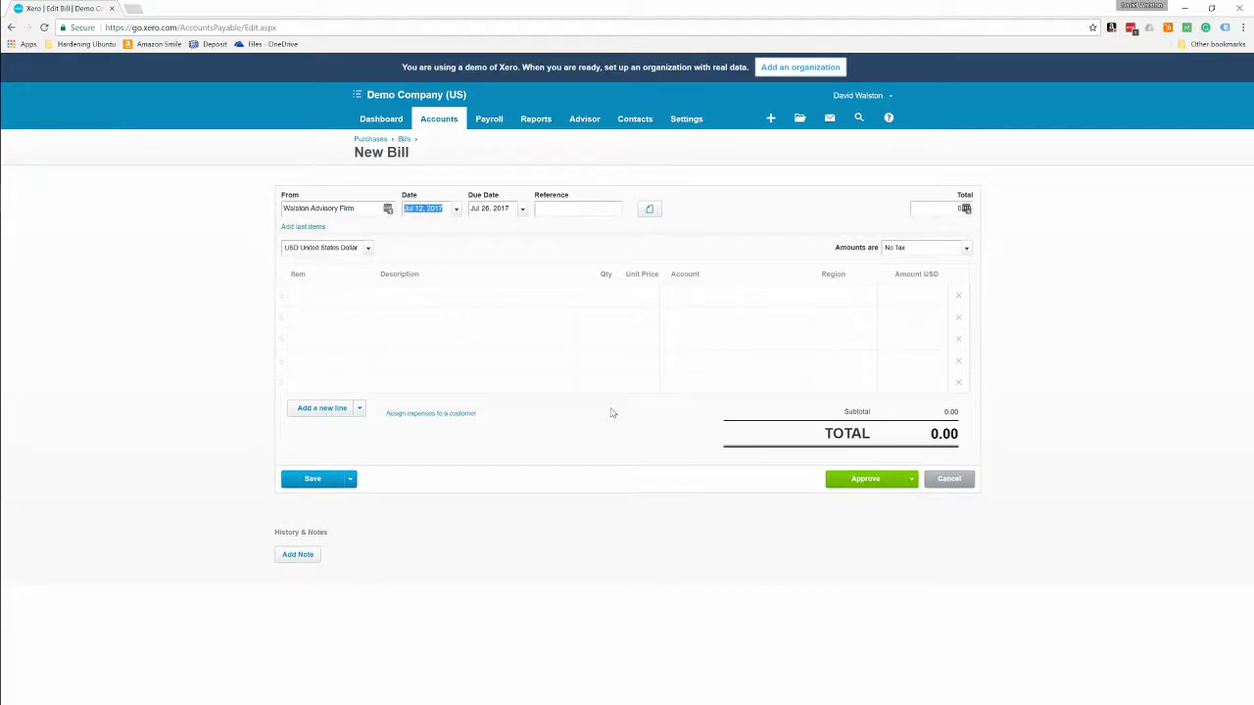
pyautogui.press('Tab')
pyautogui.press('Tab')
pyautogui.press('Tab')
pyautogui.press('Tab')
pyautogui.press('Tab')
pyautogui.press('Tab')
pyautogui.press('Tab')
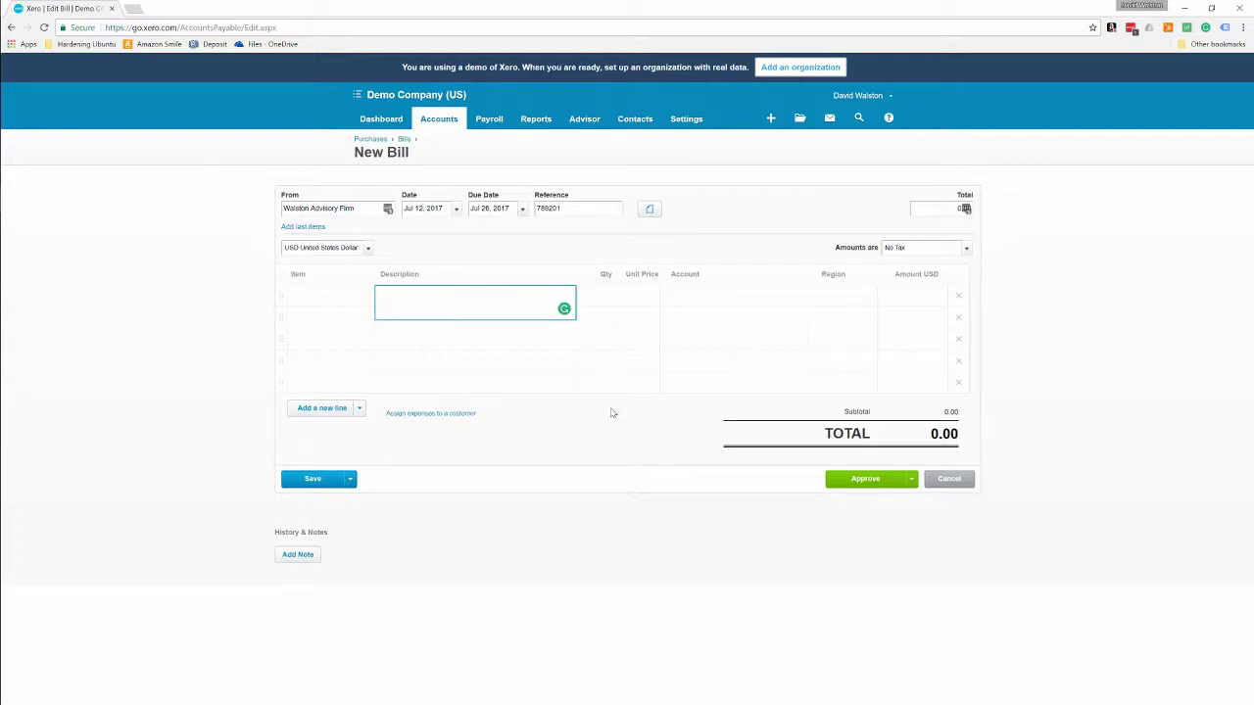
# Add a Consulting Services line: quantity 1, price 500, account 612 Consulting & Accounting, region North.
pyautogui.write('Consulting Services')
pyautogui.press('Tab')
pyautogui.write('1')
pyautogui.press('Tab')
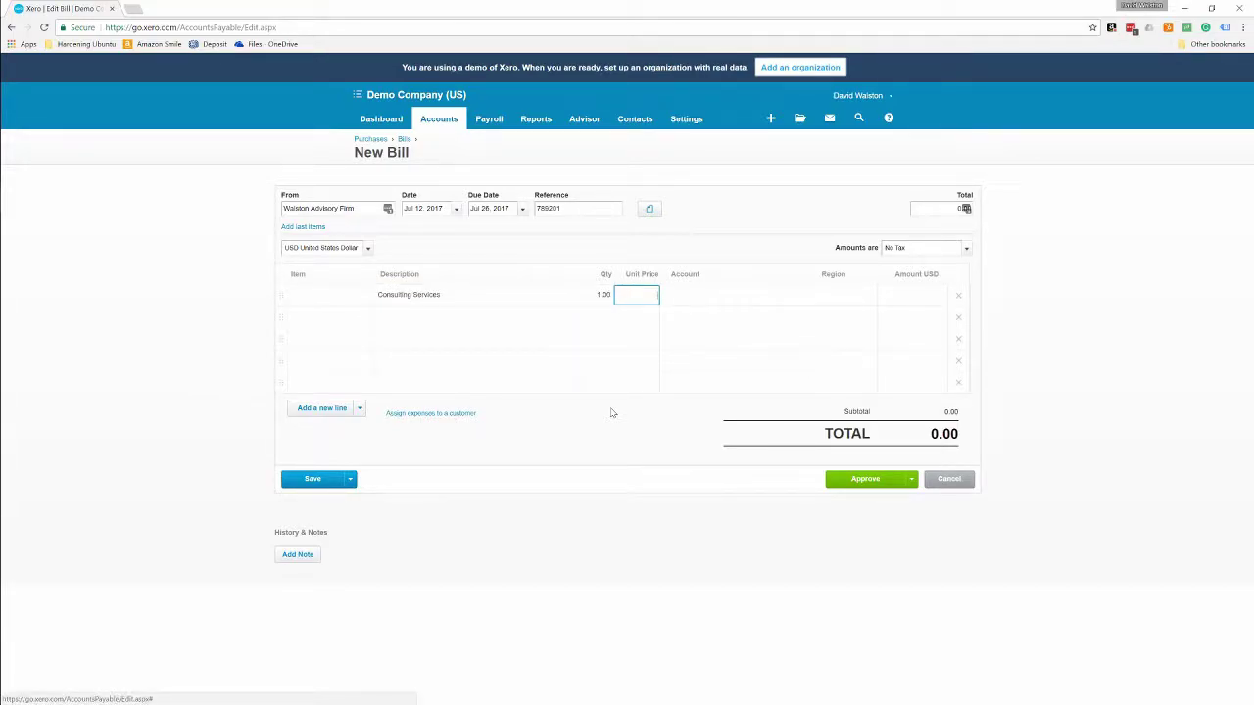
pyautogui.write('500')
pyautogui.press('Tab')
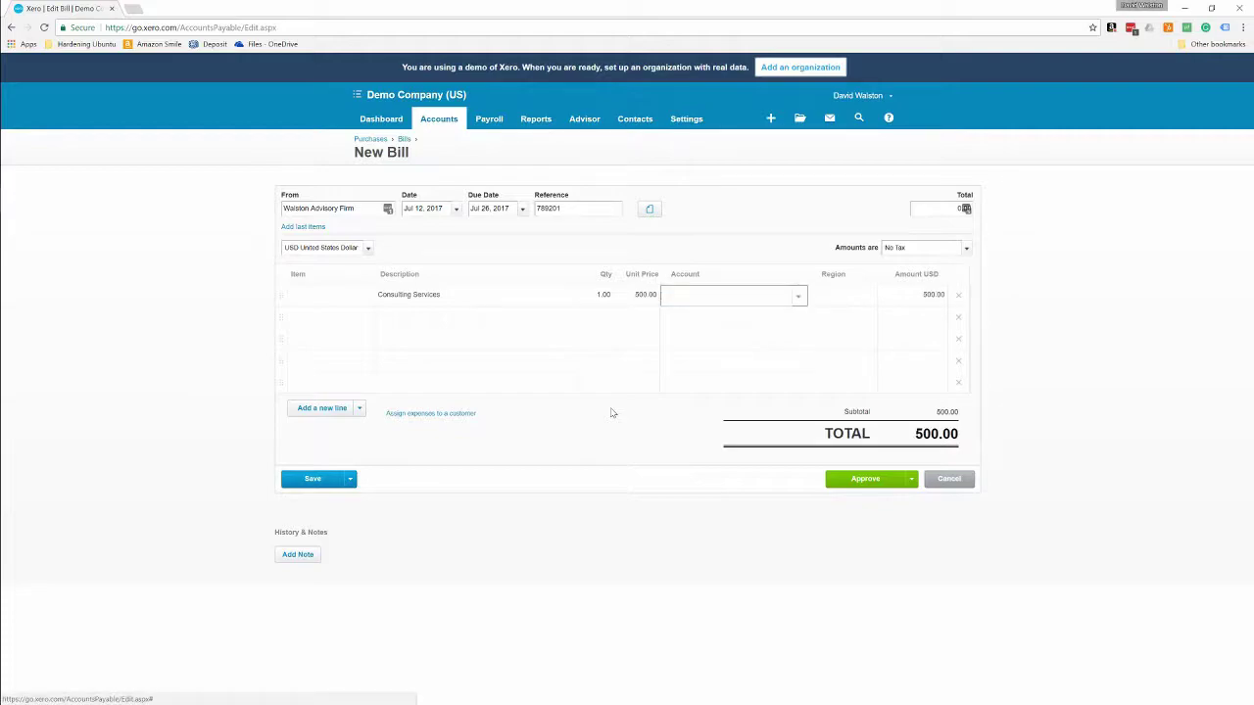
pyautogui.write('con')
pyautogui.press('Tab')
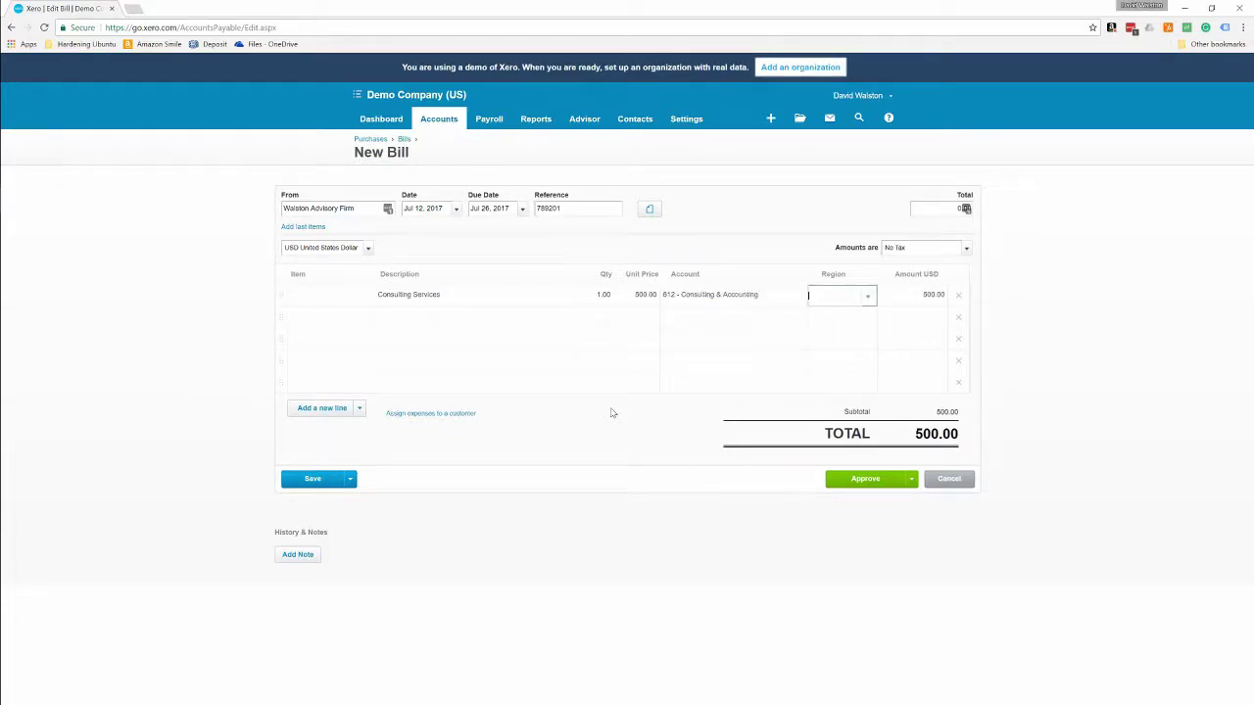
pyautogui.write('no')
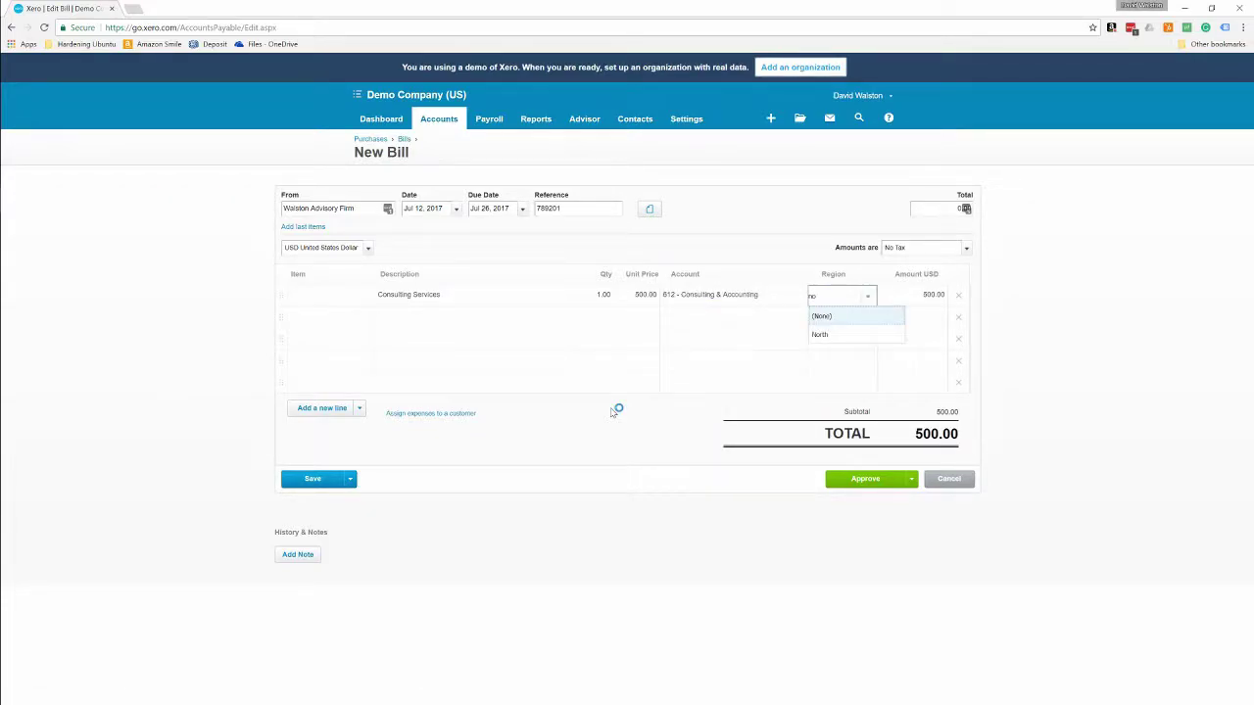
pyautogui.press('Down')
pyautogui.press('Tab')
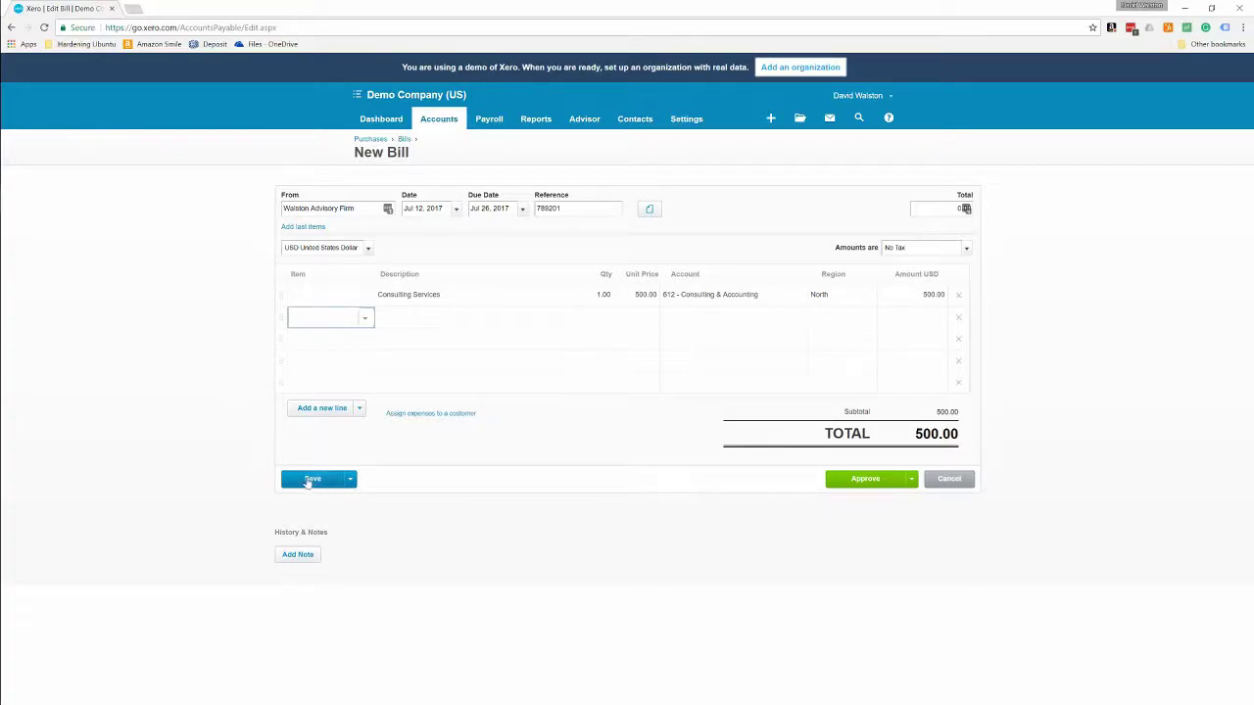
# Save the bill with Save & submit for approval, then view the Awaiting Approval list.
pyautogui.click(351, 478)
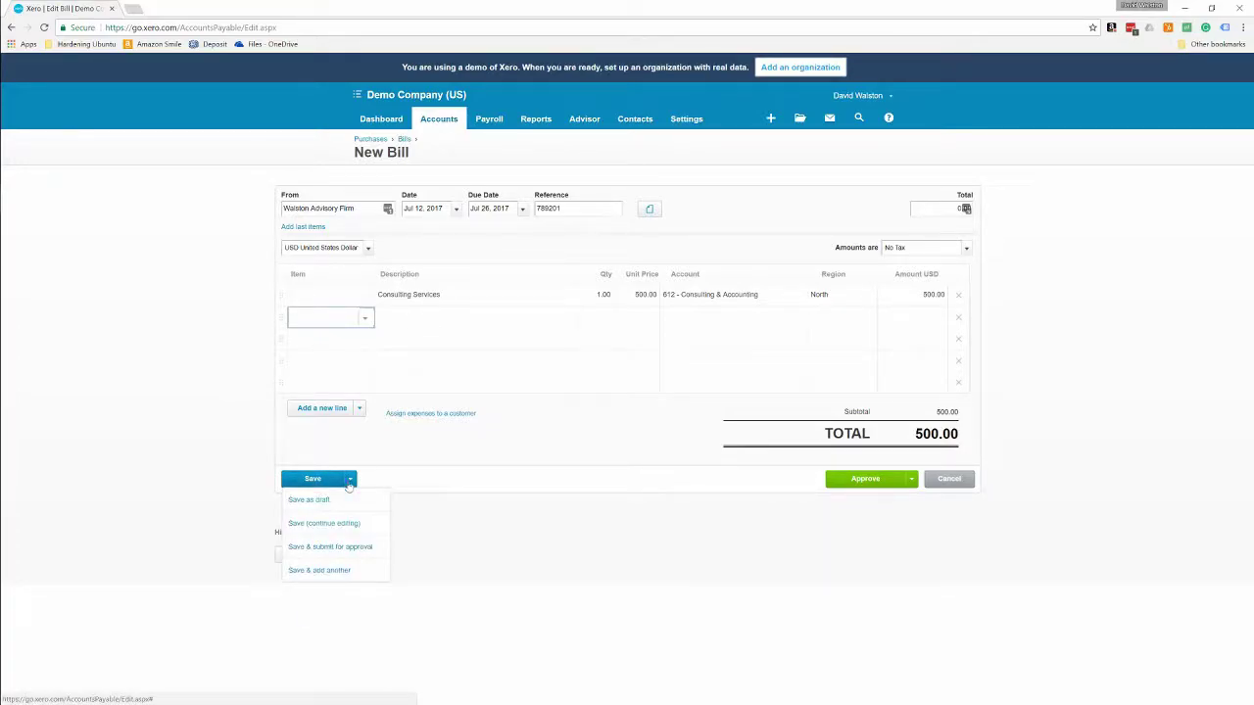
pyautogui.click(375, 548)
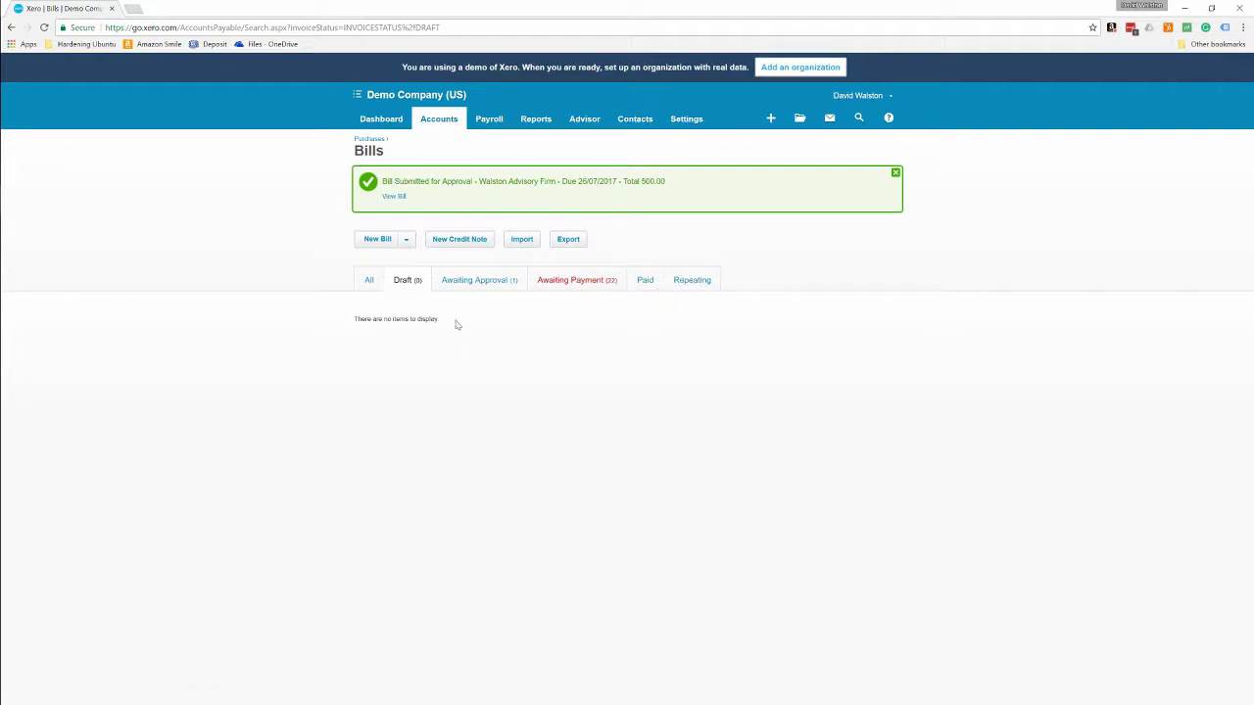
pyautogui.click(468, 284)
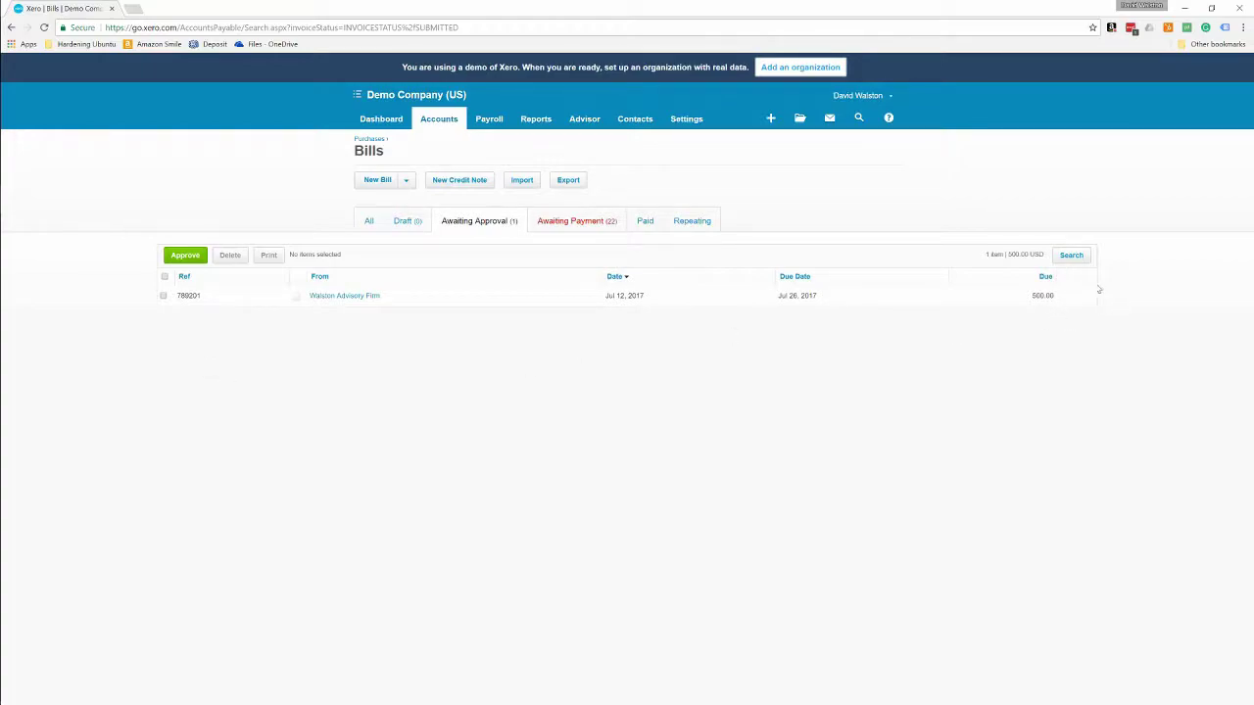
# Open Walston Advisory Firm bill 789201, review its history and notes, then approve it.
pyautogui.click(164, 278)
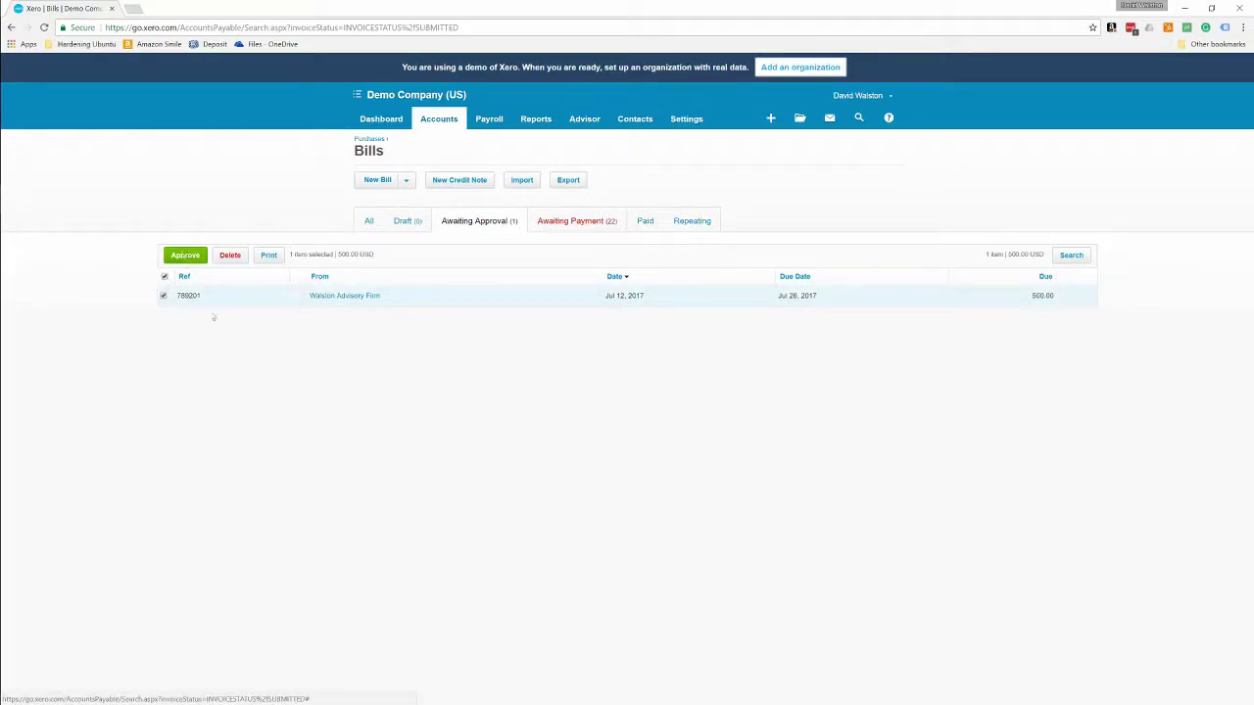
pyautogui.click(351, 300)
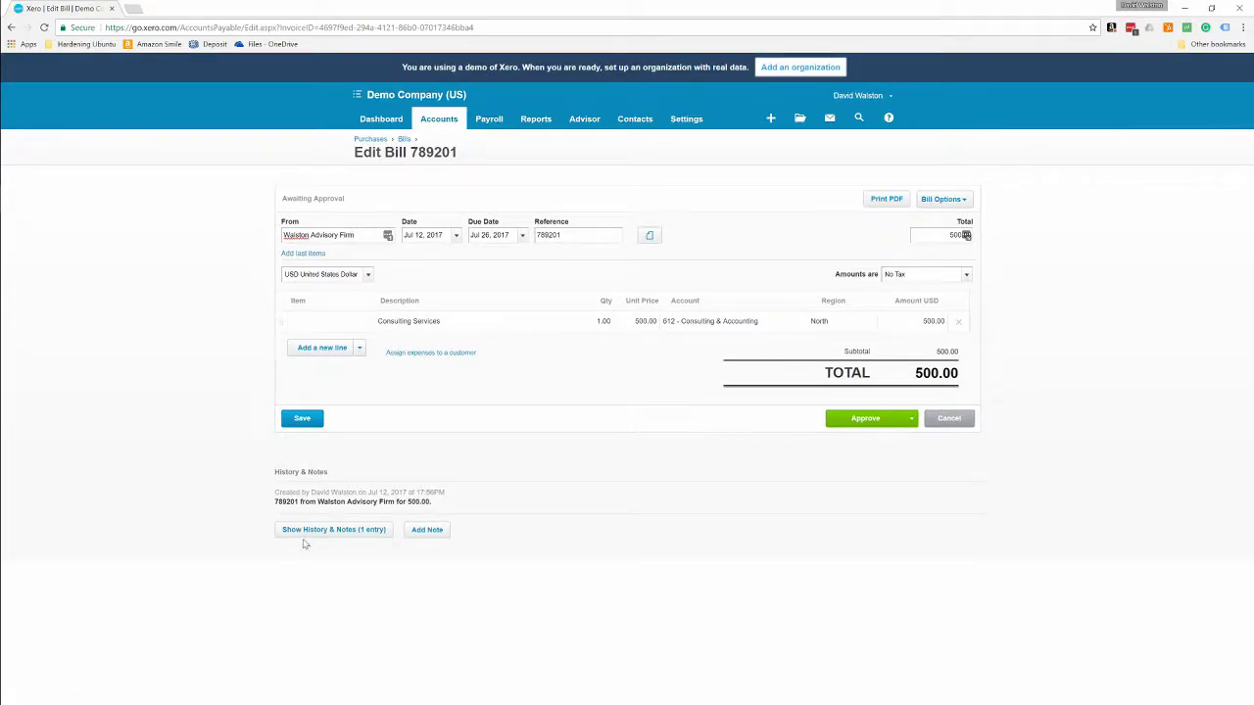
pyautogui.click(312, 532)
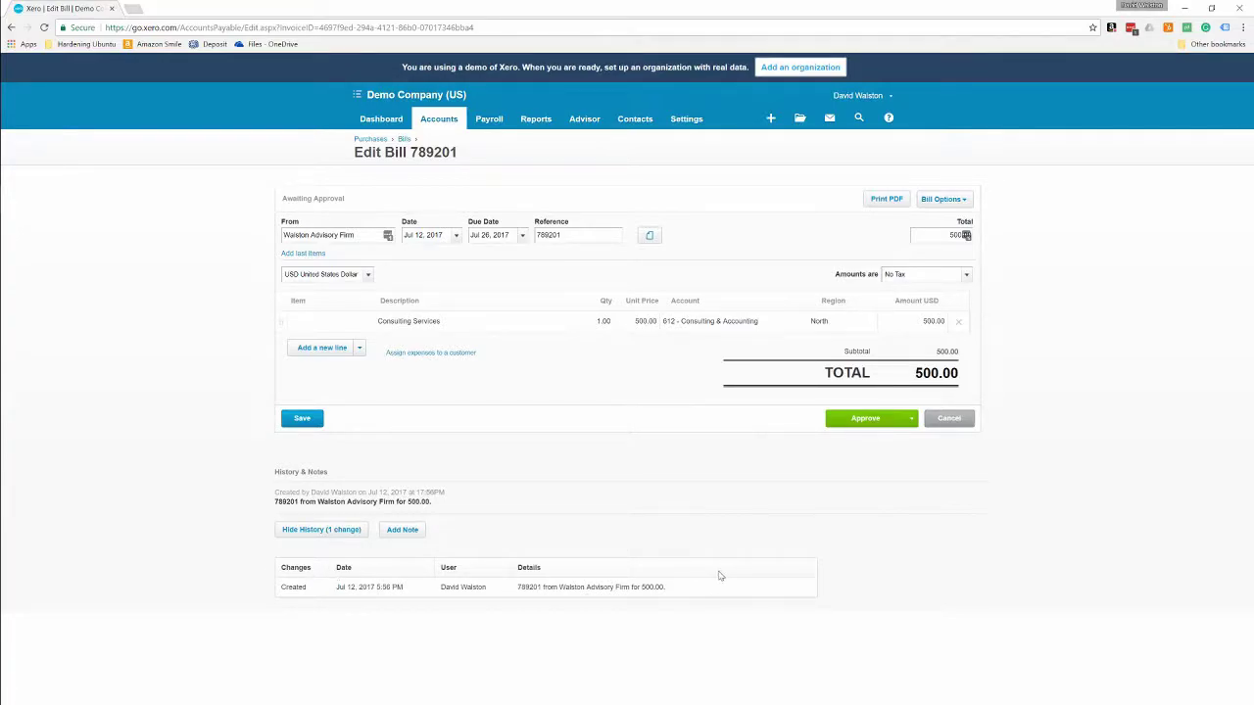
pyautogui.click(866, 418)
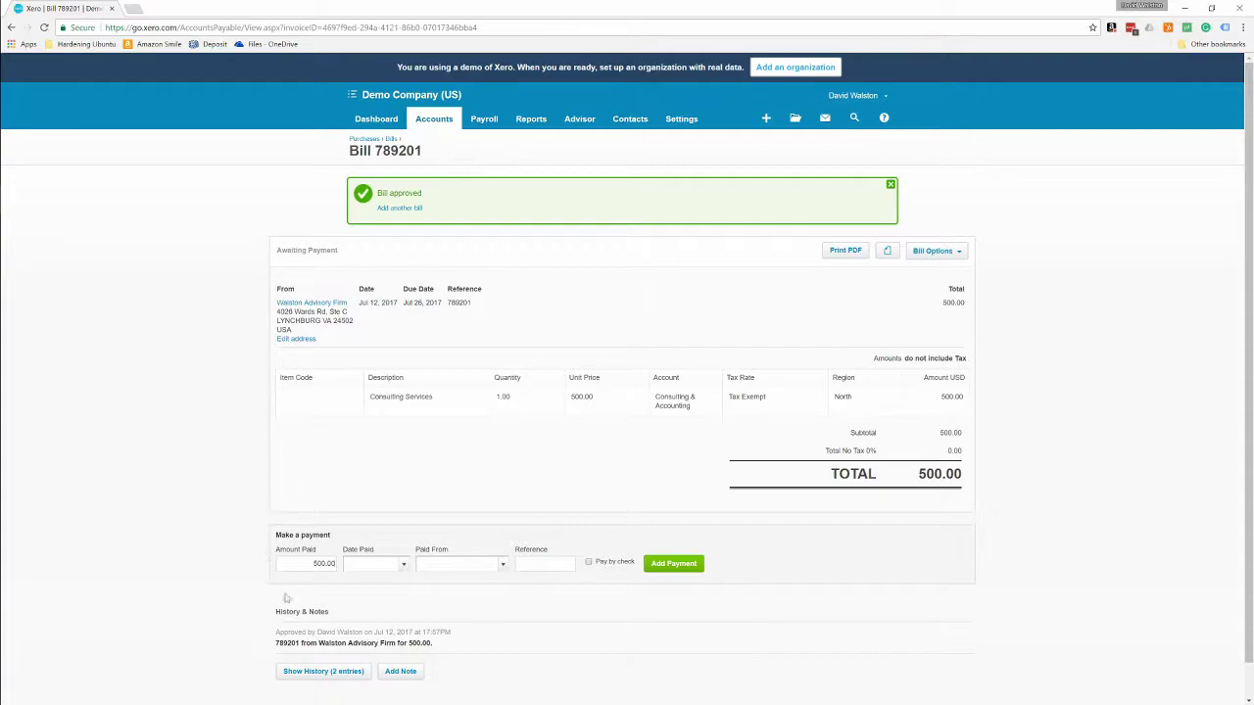
# Enter a partial payment of 200.00 dated Jul 12, 2017, briefly checking the Related Files panel.
pyautogui.scroll(-1, 319, 519)
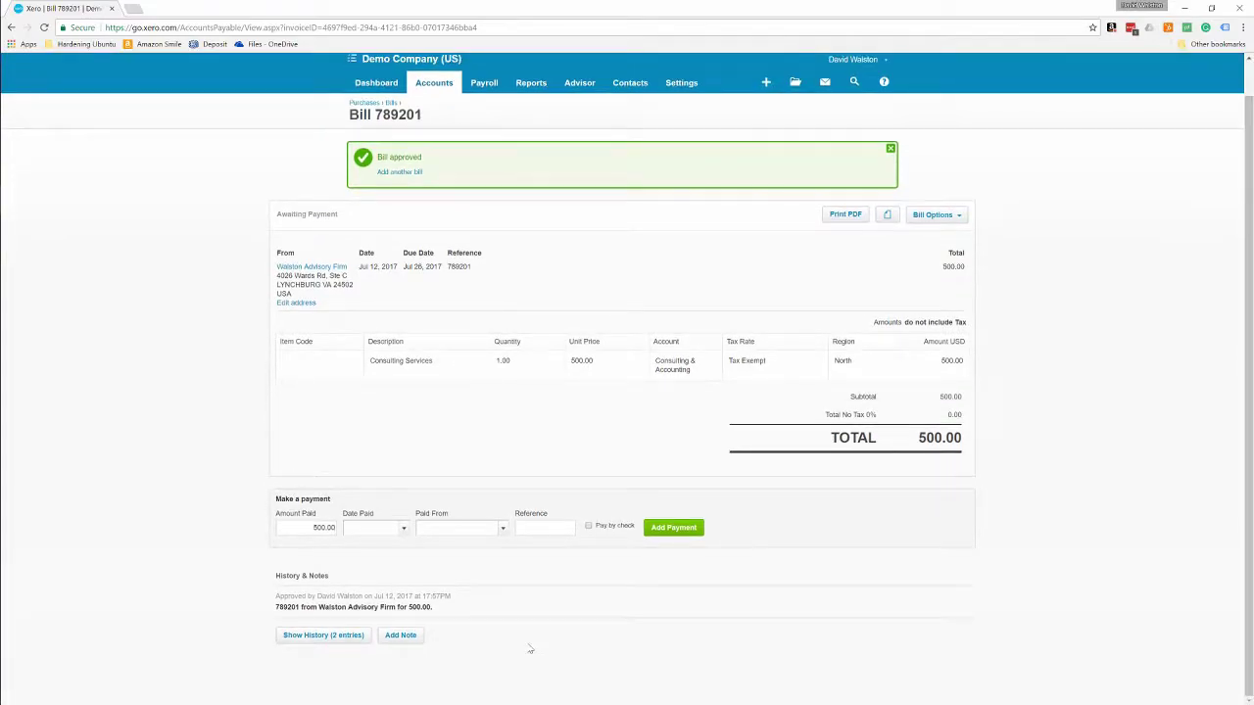
pyautogui.click(323, 527)
pyautogui.write('200')
pyautogui.press('Tab')
pyautogui.click(888, 217)
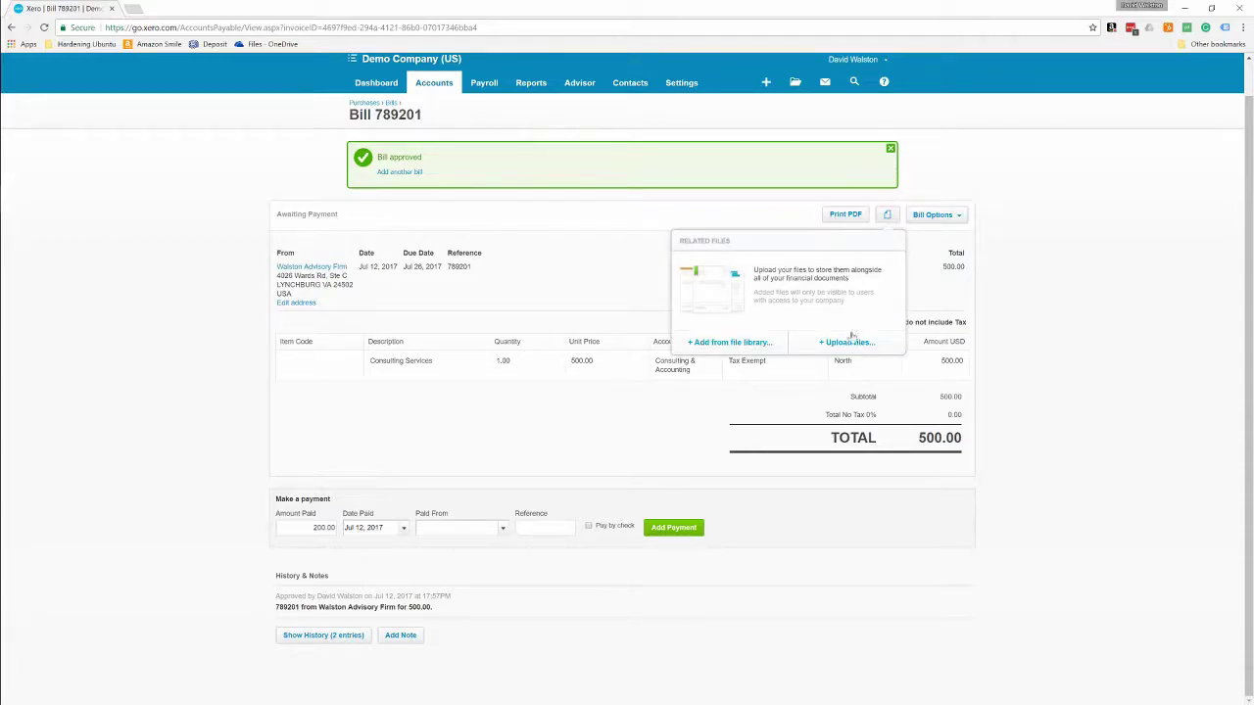
pyautogui.click(587, 297)
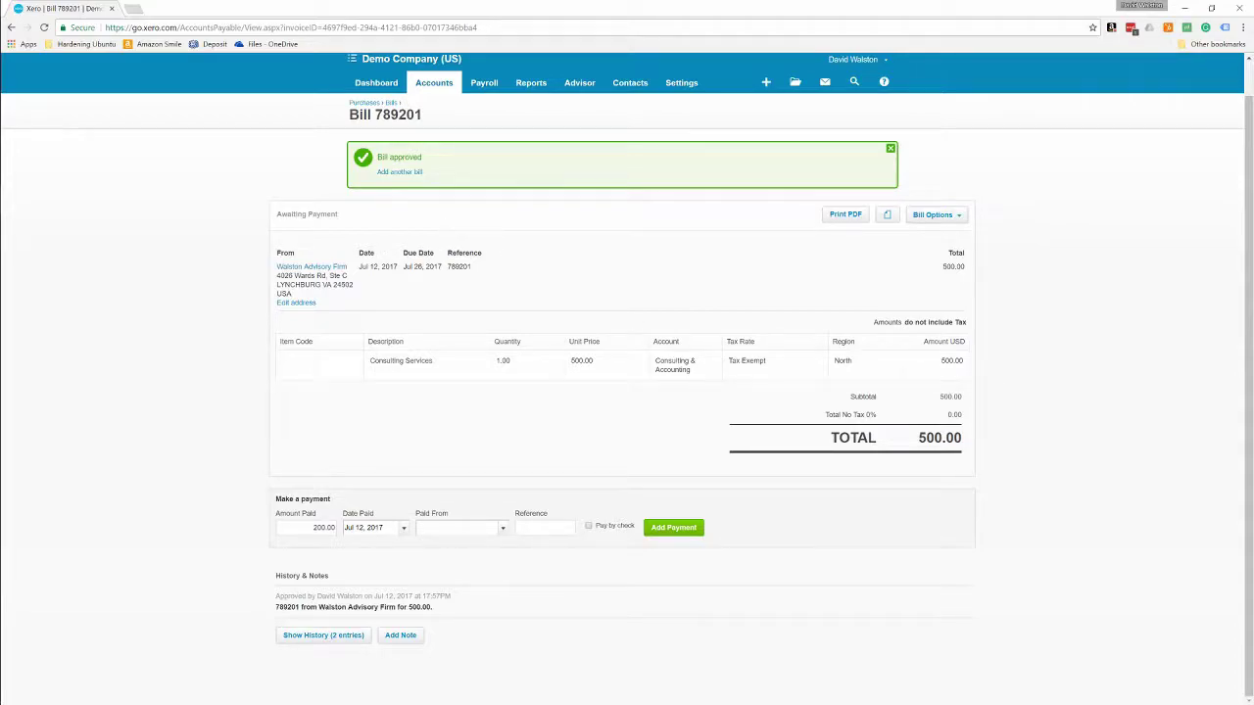
# Return to the Bills list, select all bills awaiting payment, and dismiss Make Payment unpaid.
pyautogui.click(391, 103)
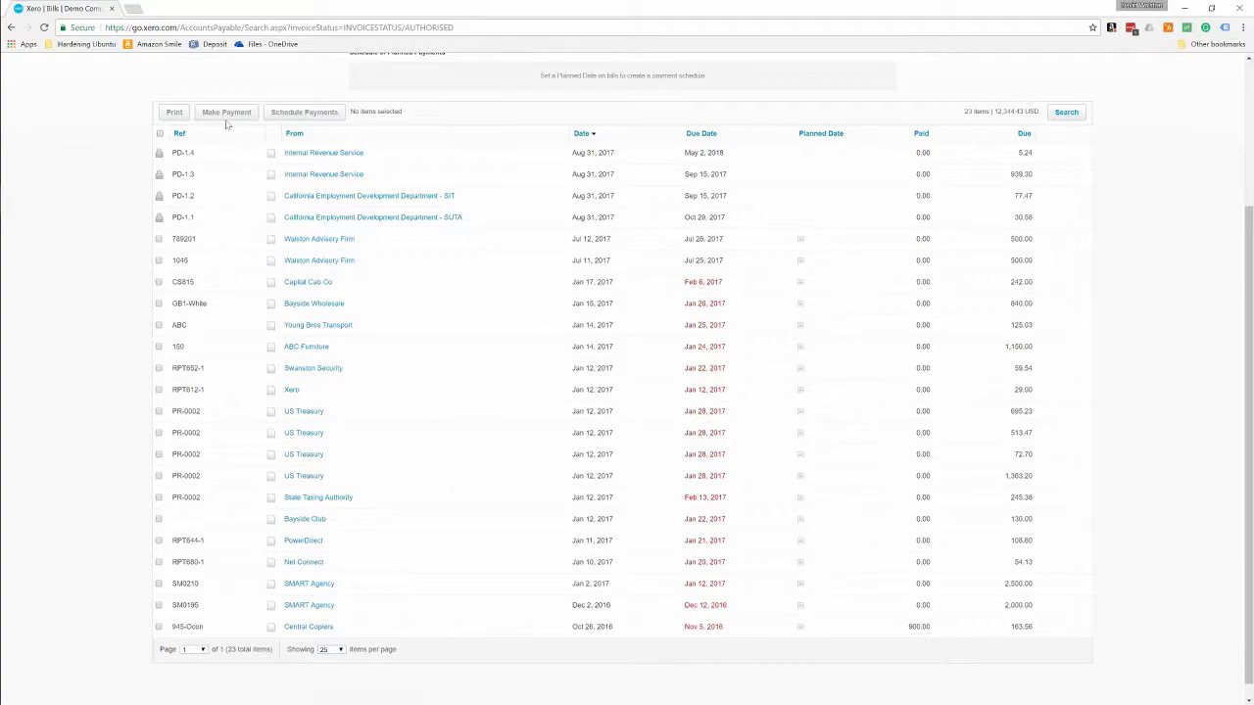
pyautogui.click(160, 135)
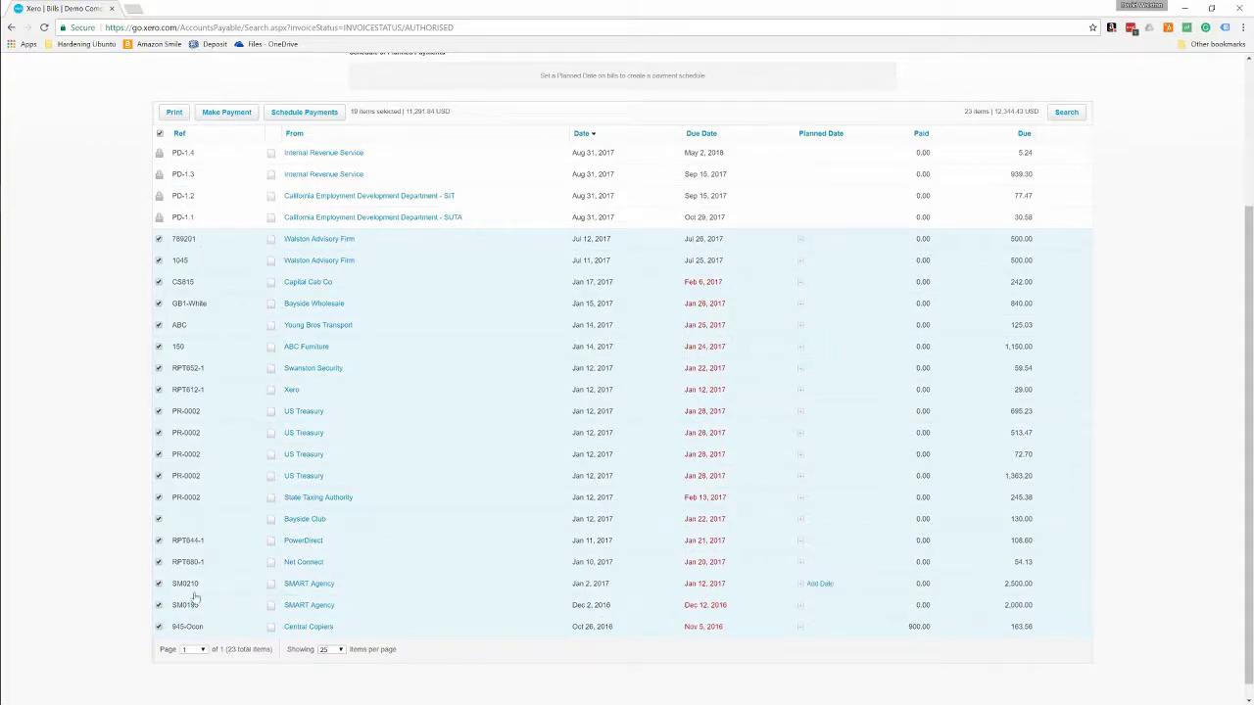
pyautogui.click(244, 113)
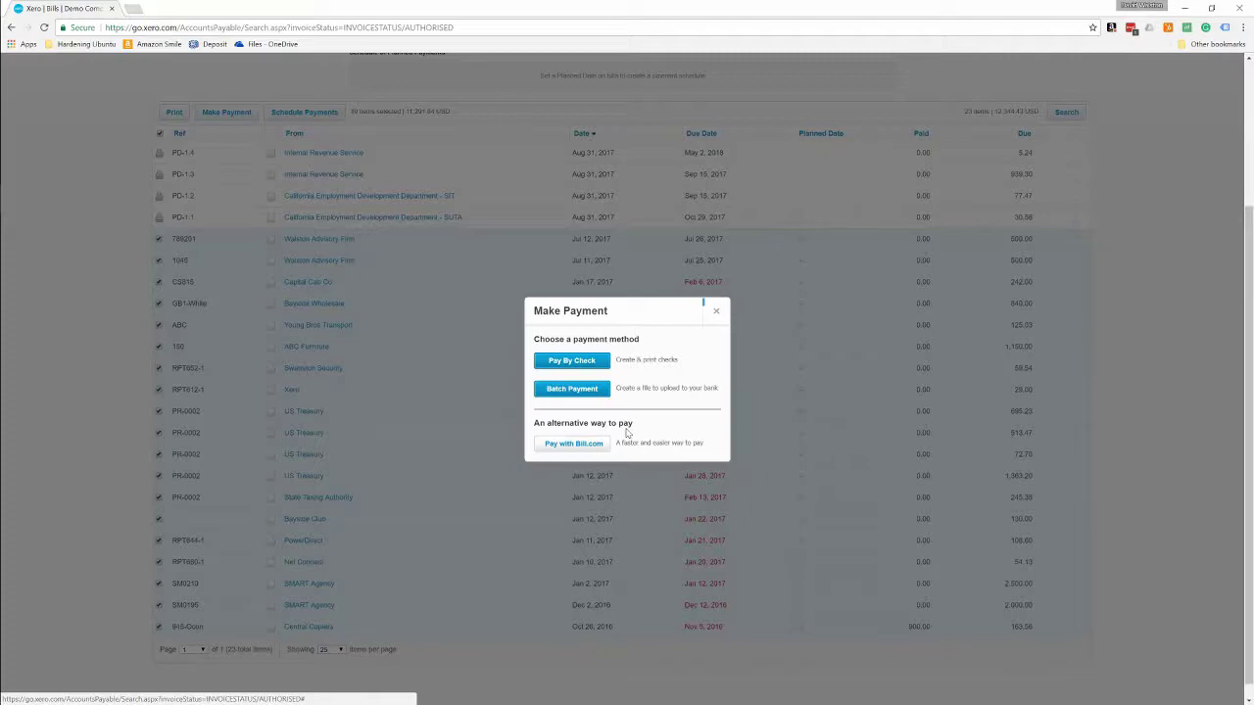
pyautogui.click(716, 311)
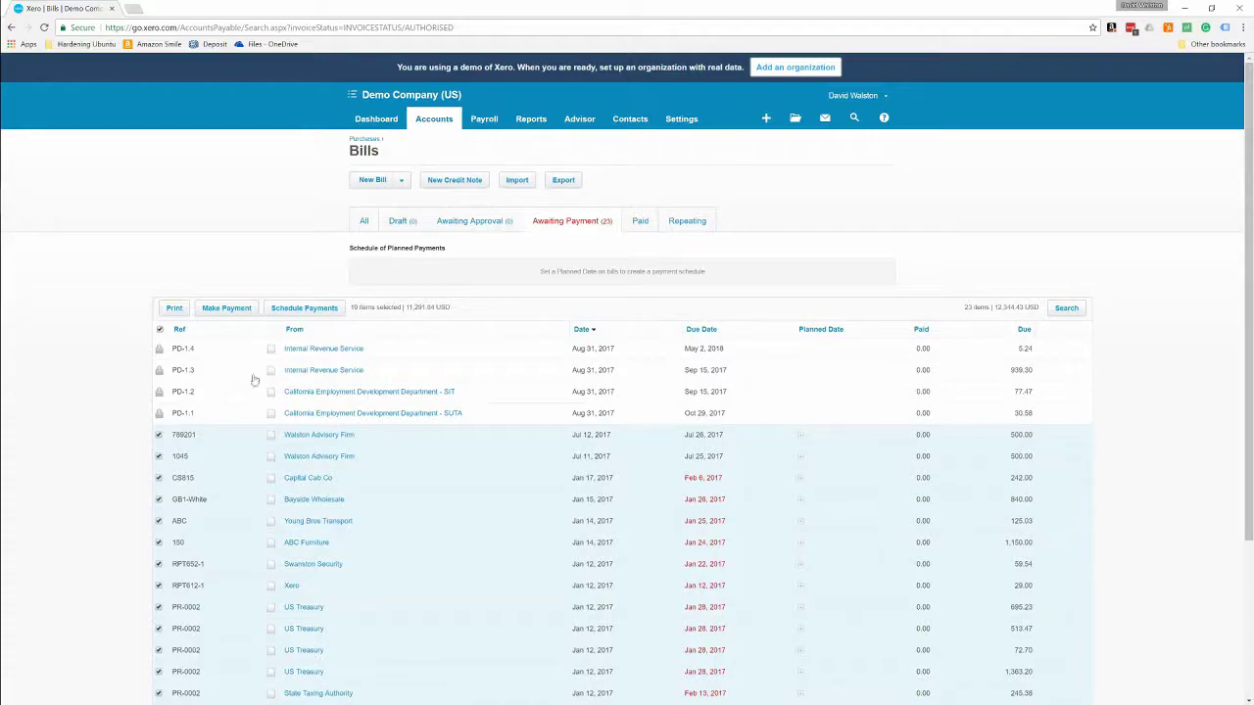
# Pay 200.00 on bill 789201, dated Jul 12, 2017, from 093 - Main Business Checking.
pyautogui.click(336, 439)
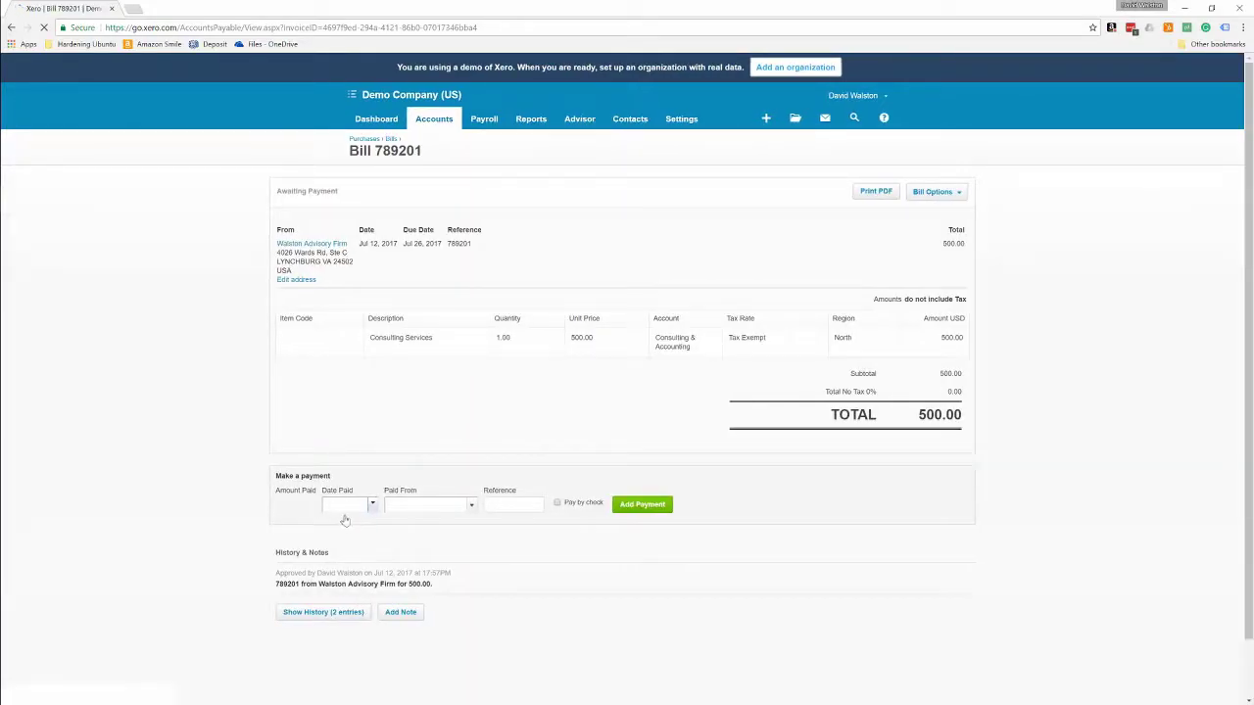
pyautogui.click(319, 505)
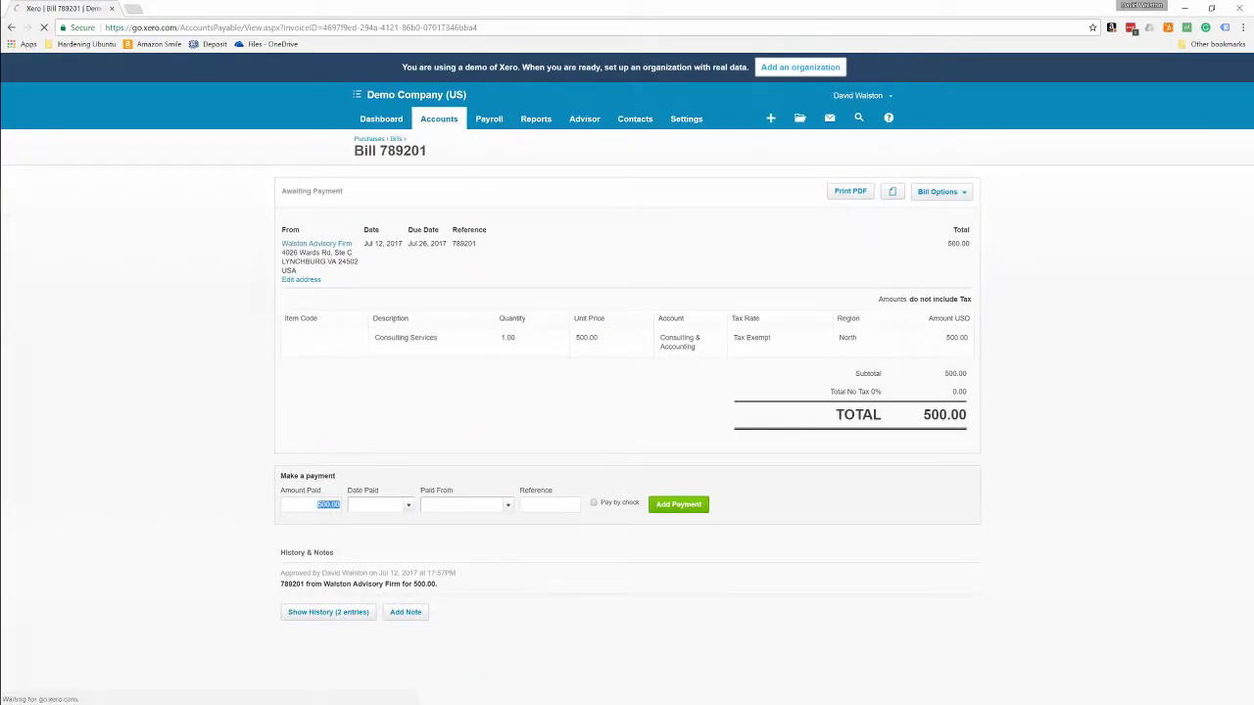
pyautogui.write('200.00')
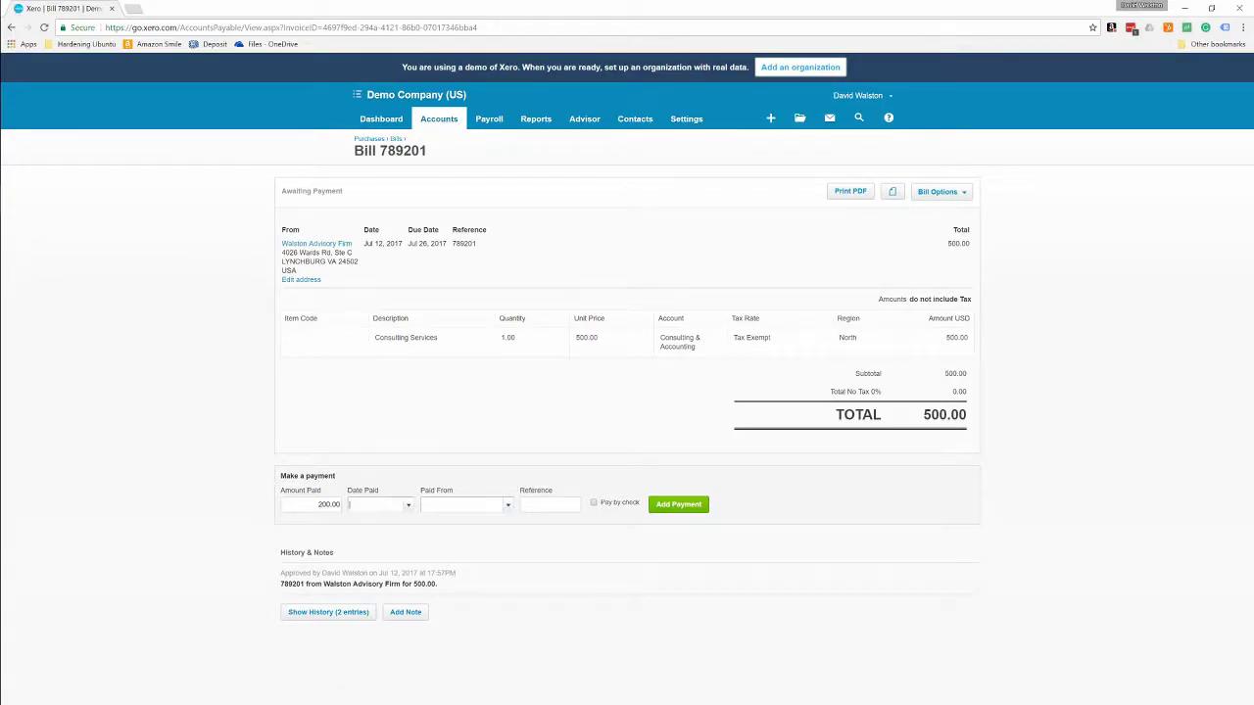
pyautogui.press('Tab')
pyautogui.write('ch')
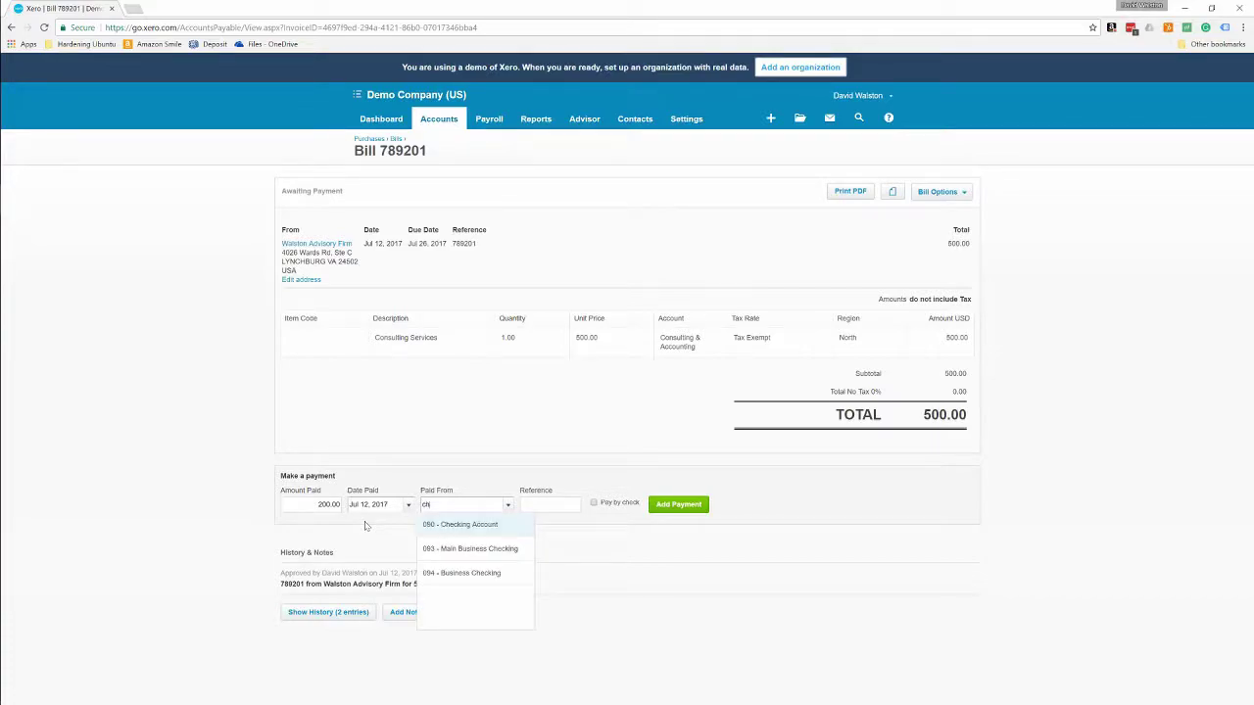
pyautogui.press('Down')
pyautogui.press('Return')
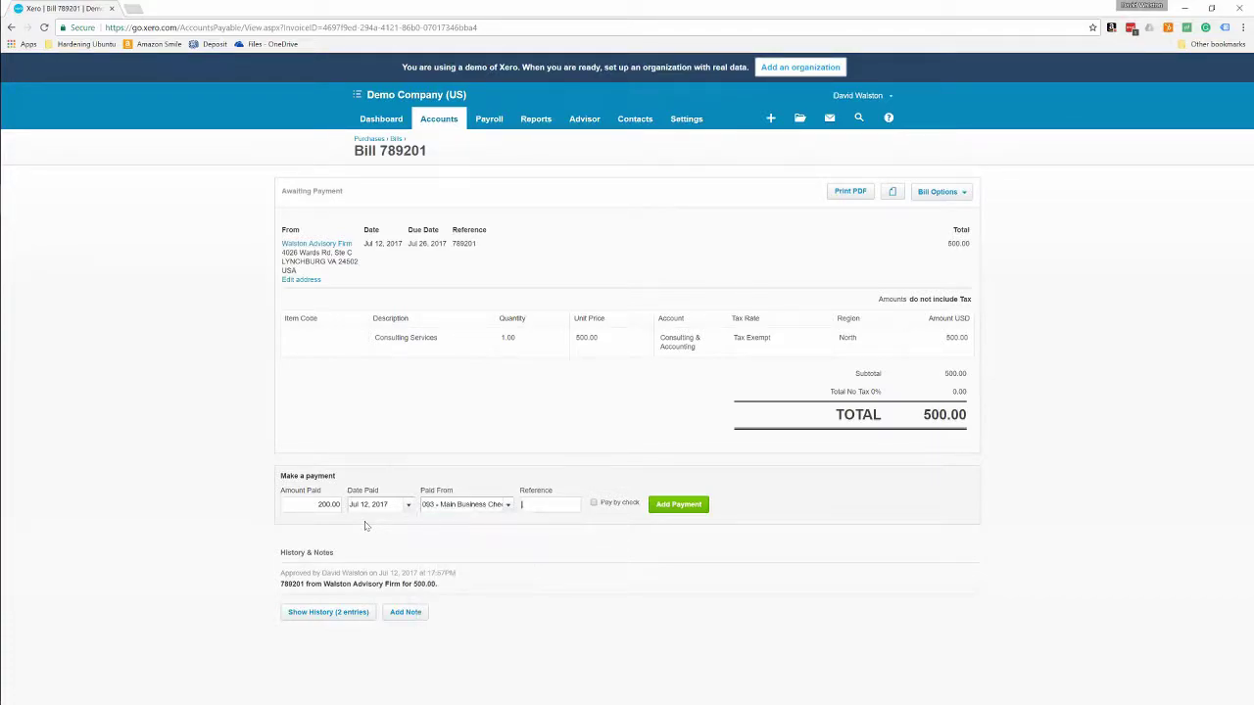
pyautogui.click(688, 509)
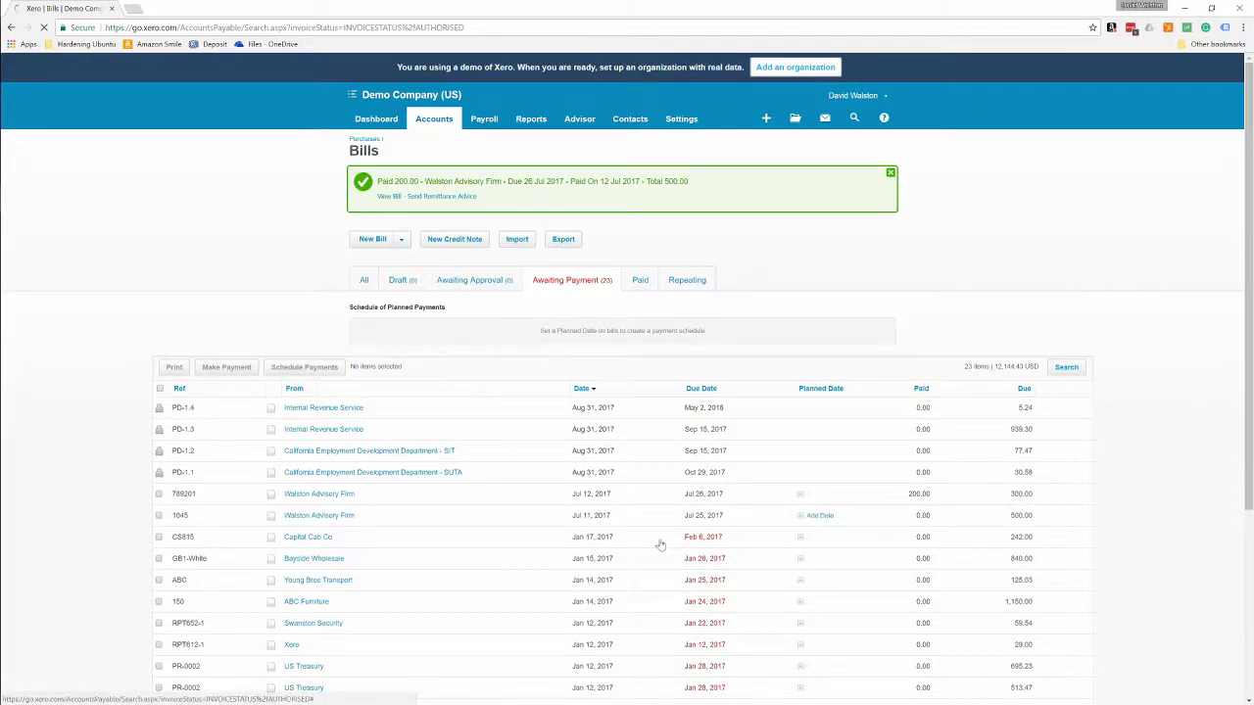
# Open bill 789201 showing 300.00 due and display its Bill Options menu.
pyautogui.click(309, 498)
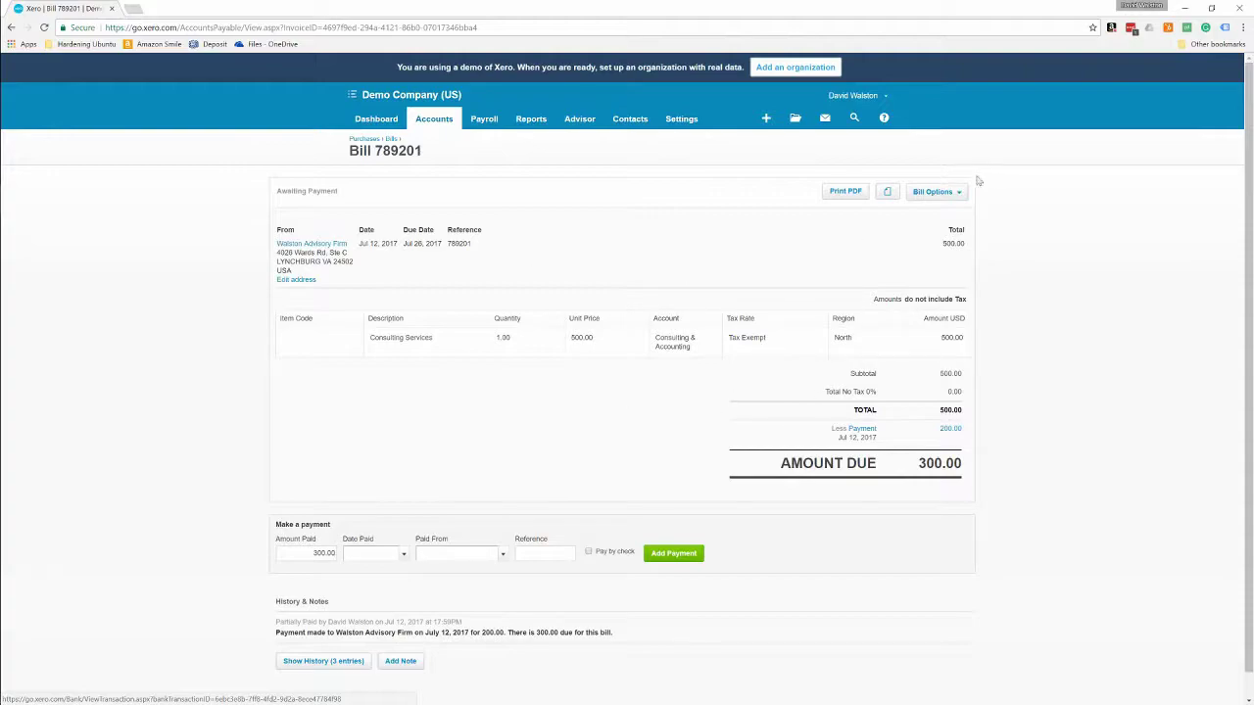
pyautogui.click(935, 192)
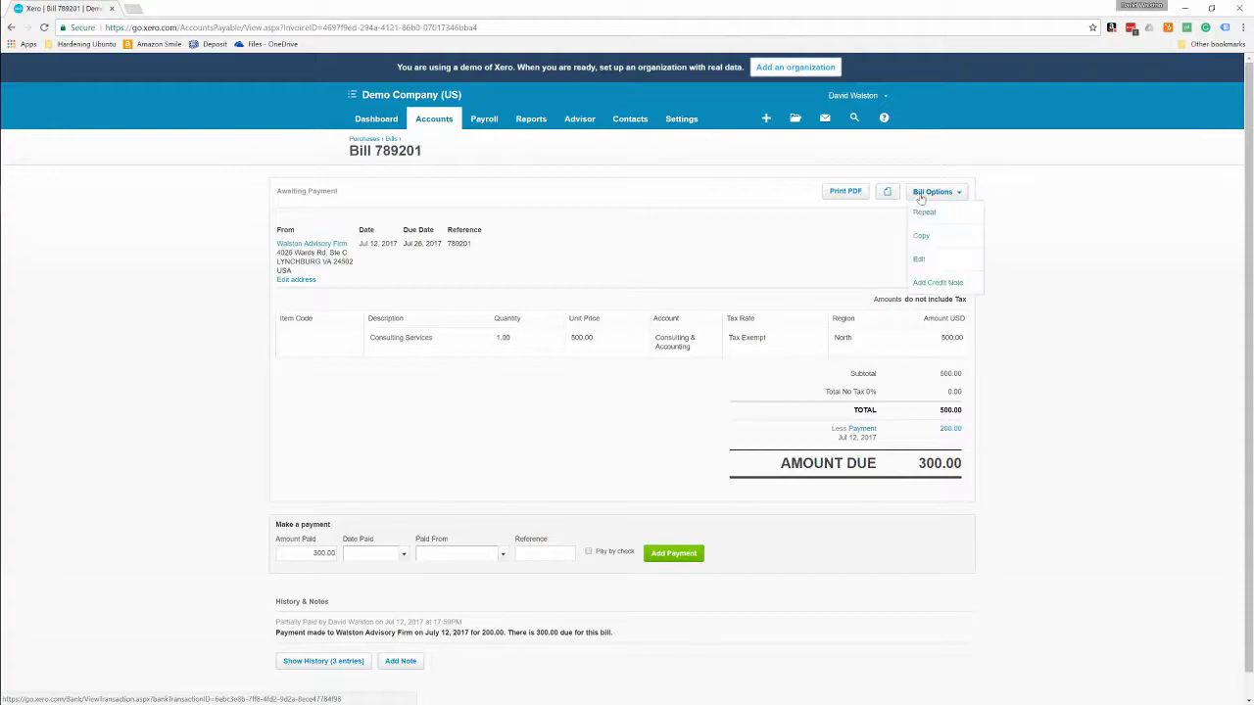
# Edit bill 789201, change the Consulting Services line account to 600 - Advertising, and save.
pyautogui.click(920, 260)
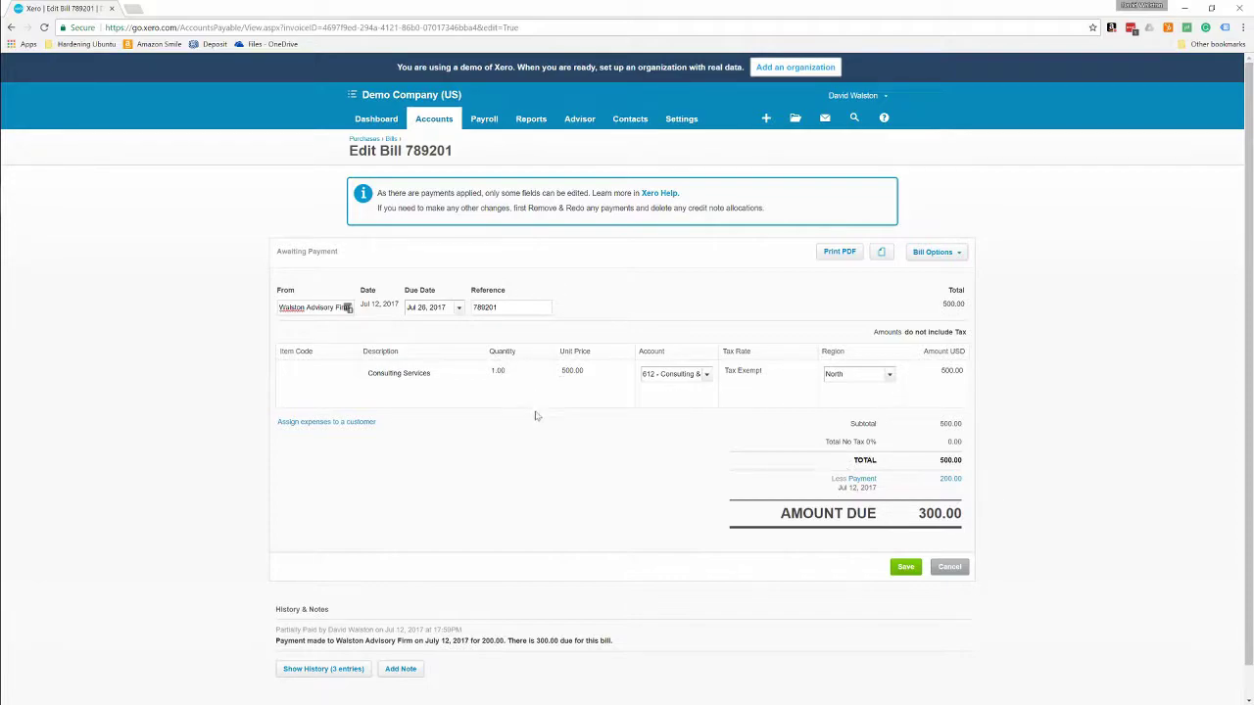
pyautogui.click(706, 384)
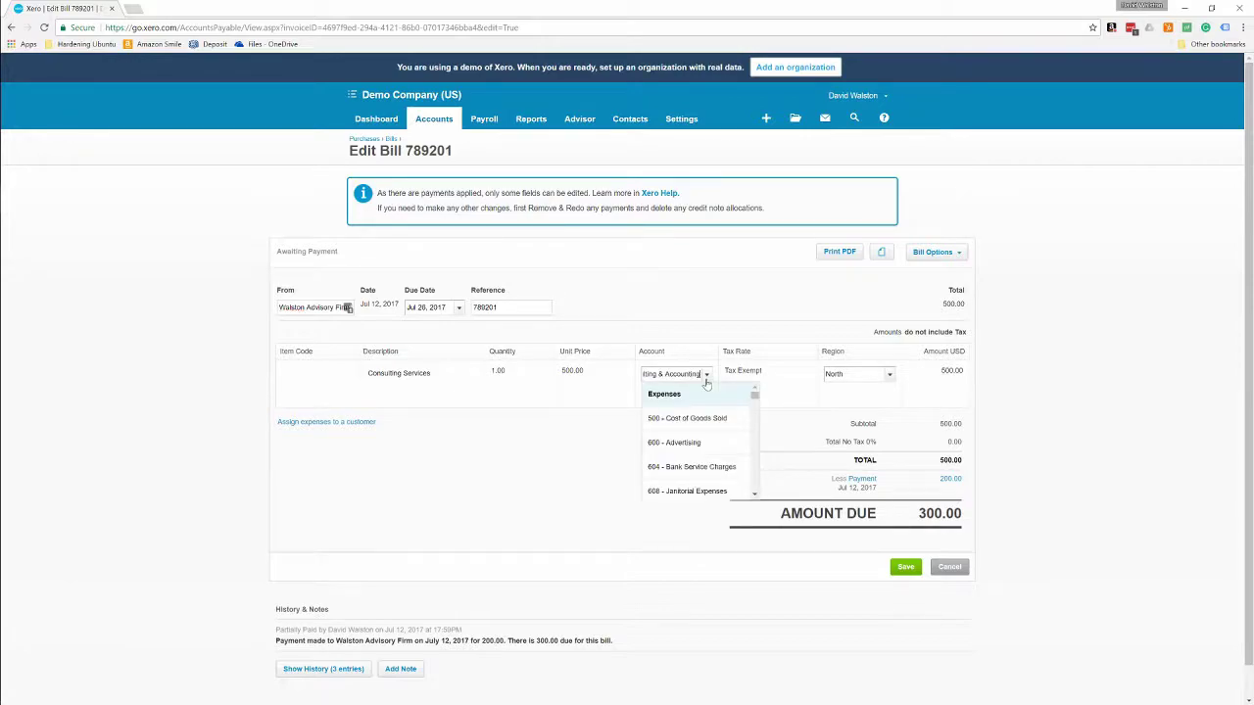
pyautogui.click(712, 447)
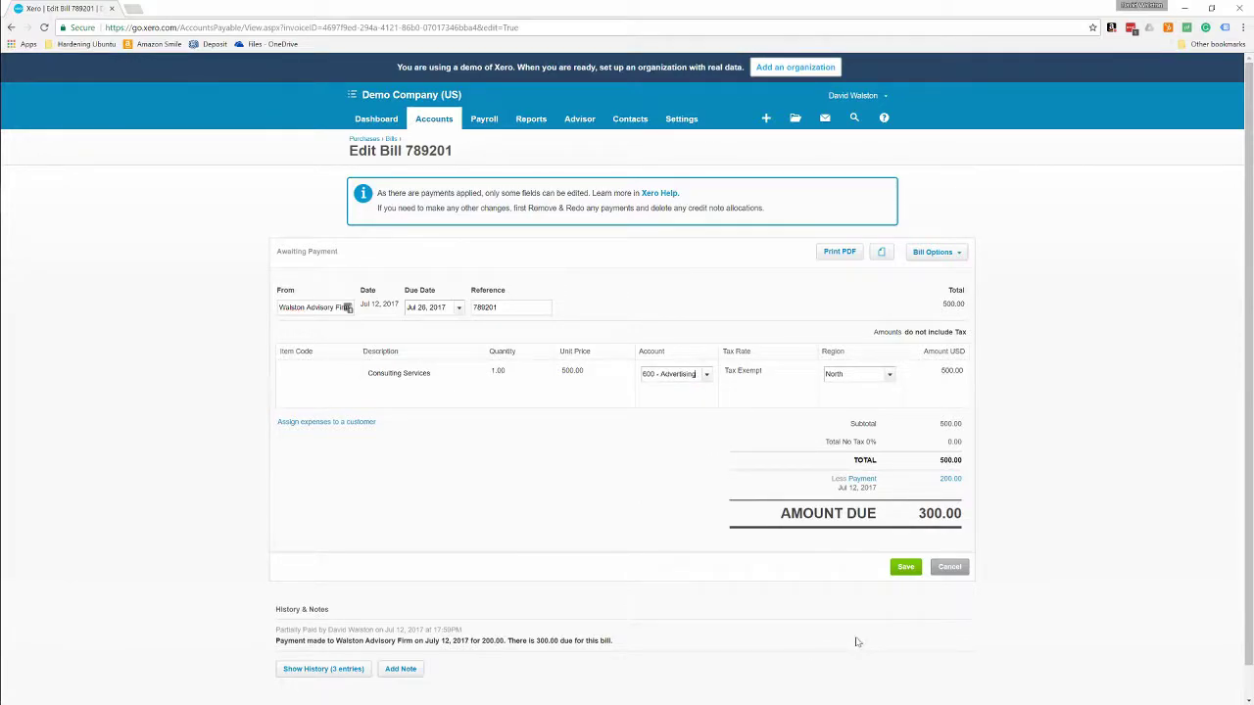
pyautogui.click(906, 567)
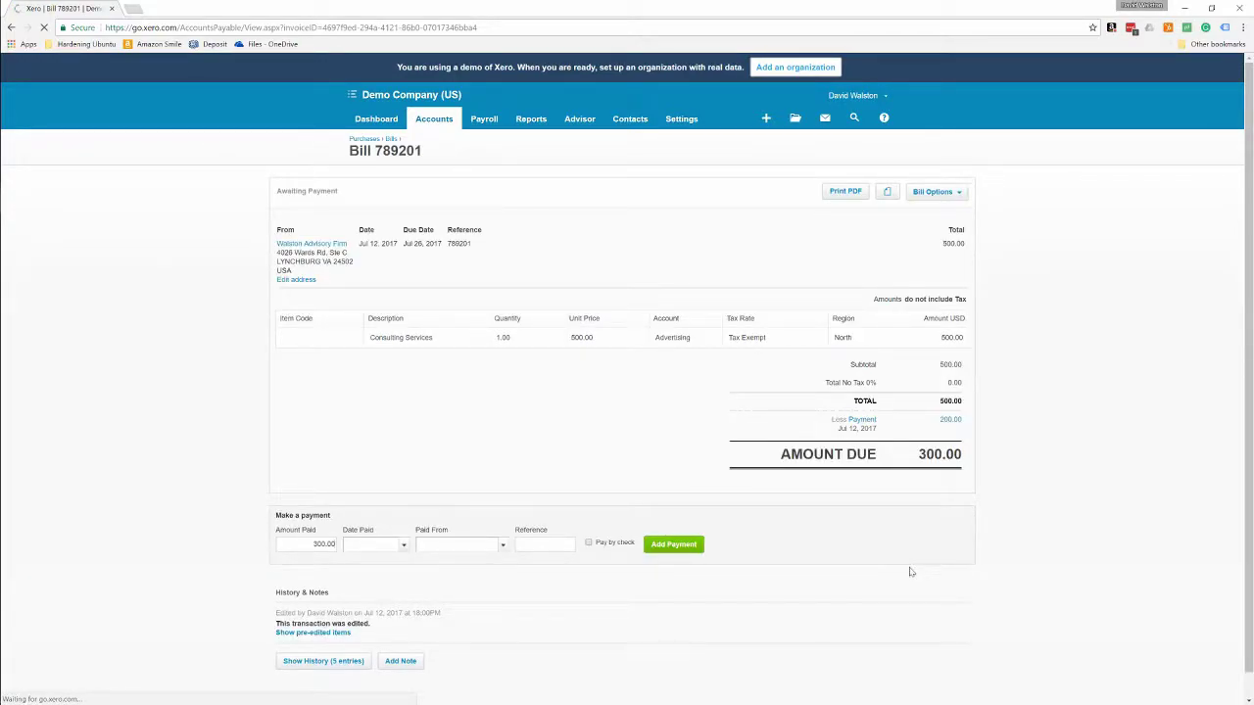
# Expand the bill's five history entries and show the pre-edited Consulting & Accounting line.
pyautogui.scroll(-1, 460, 578)
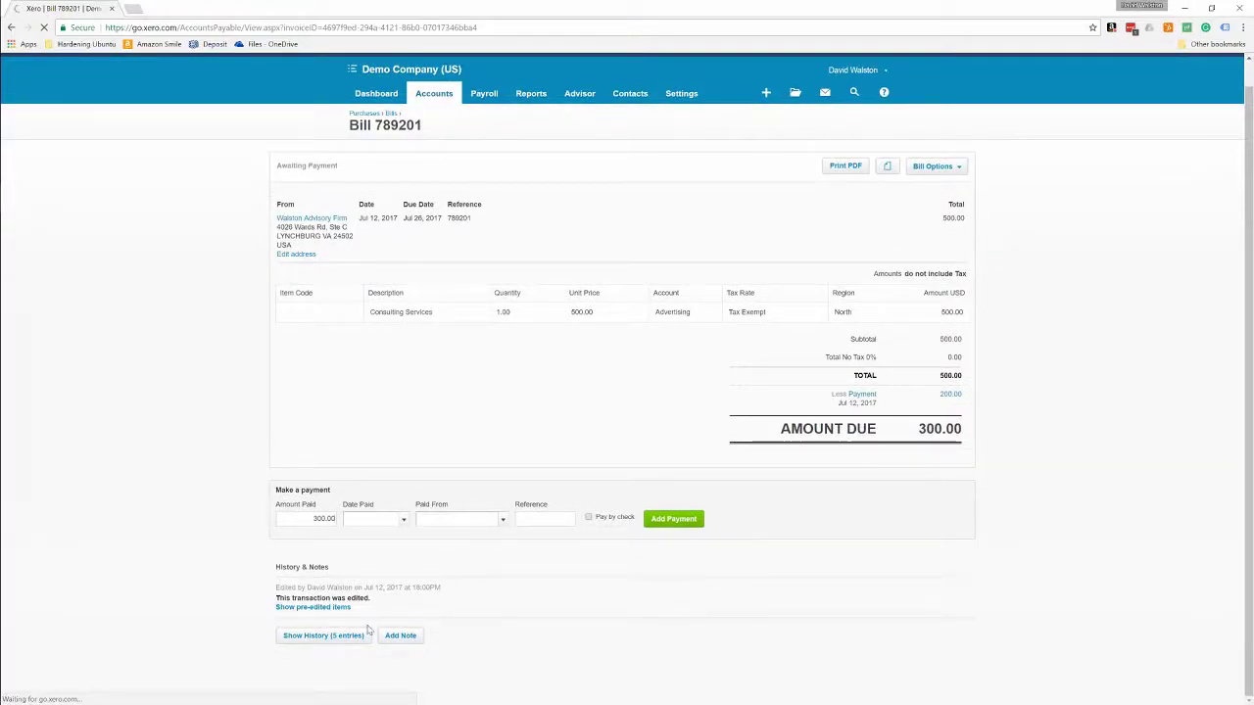
pyautogui.click(317, 641)
pyautogui.scroll(-2, 316, 645)
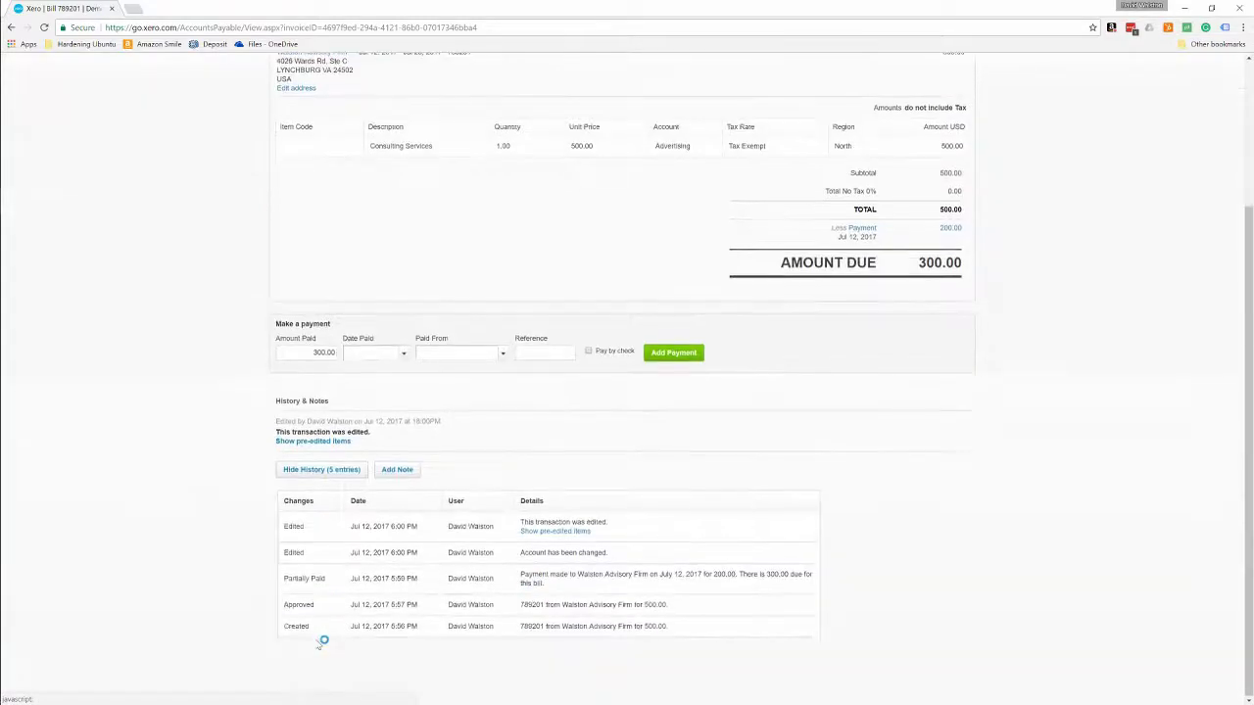
pyautogui.click(554, 531)
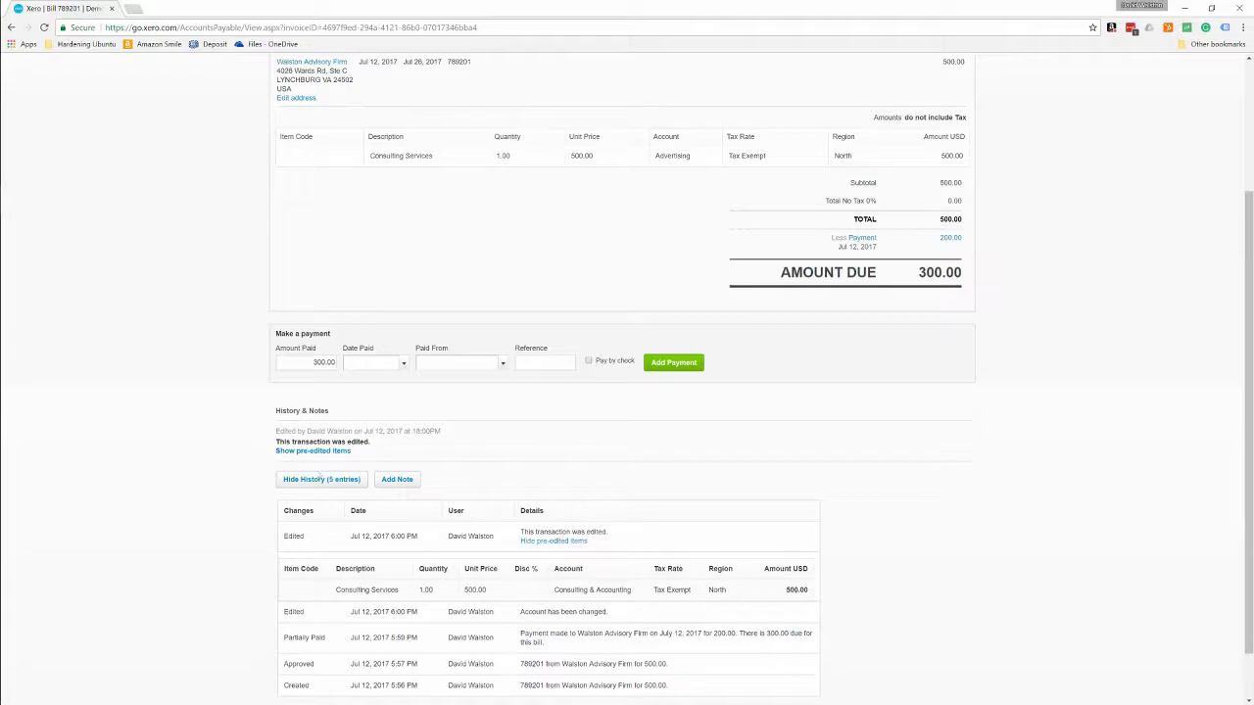
pyautogui.scroll(2, 518, 609)
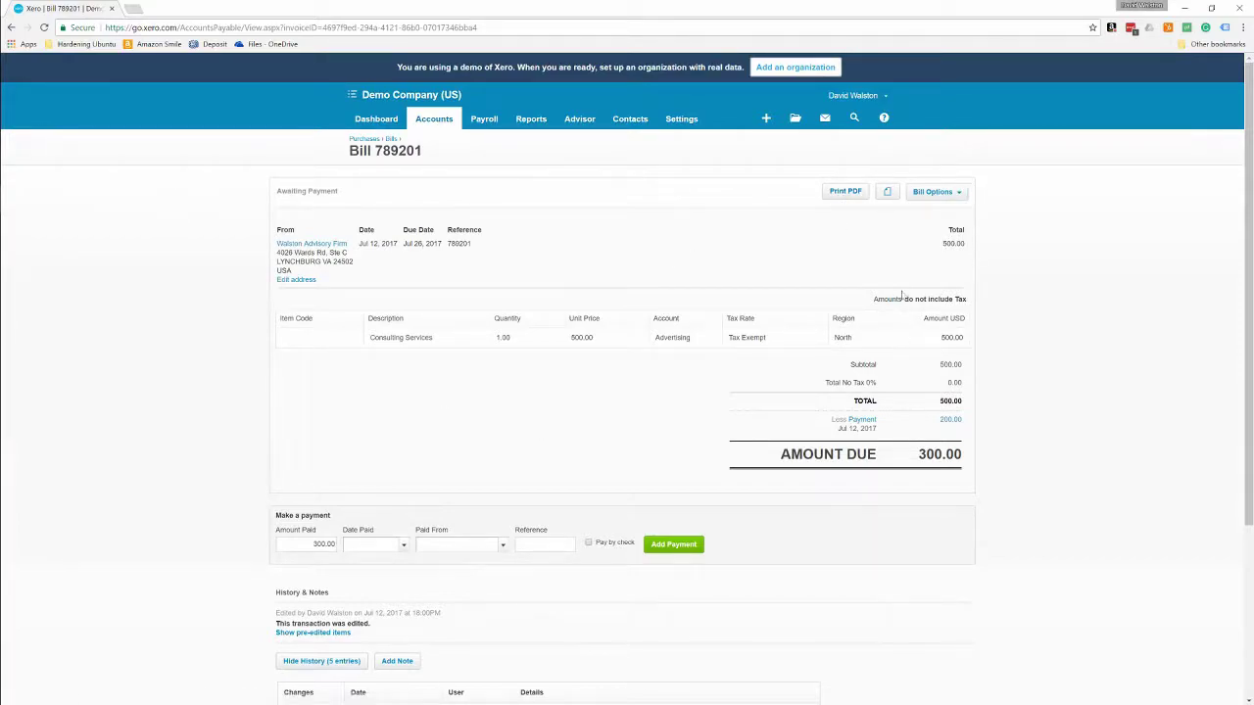
# Dismiss the Bill Options menu and go to Contacts > All Contacts, listing 67 contacts.
pyautogui.click(931, 192)
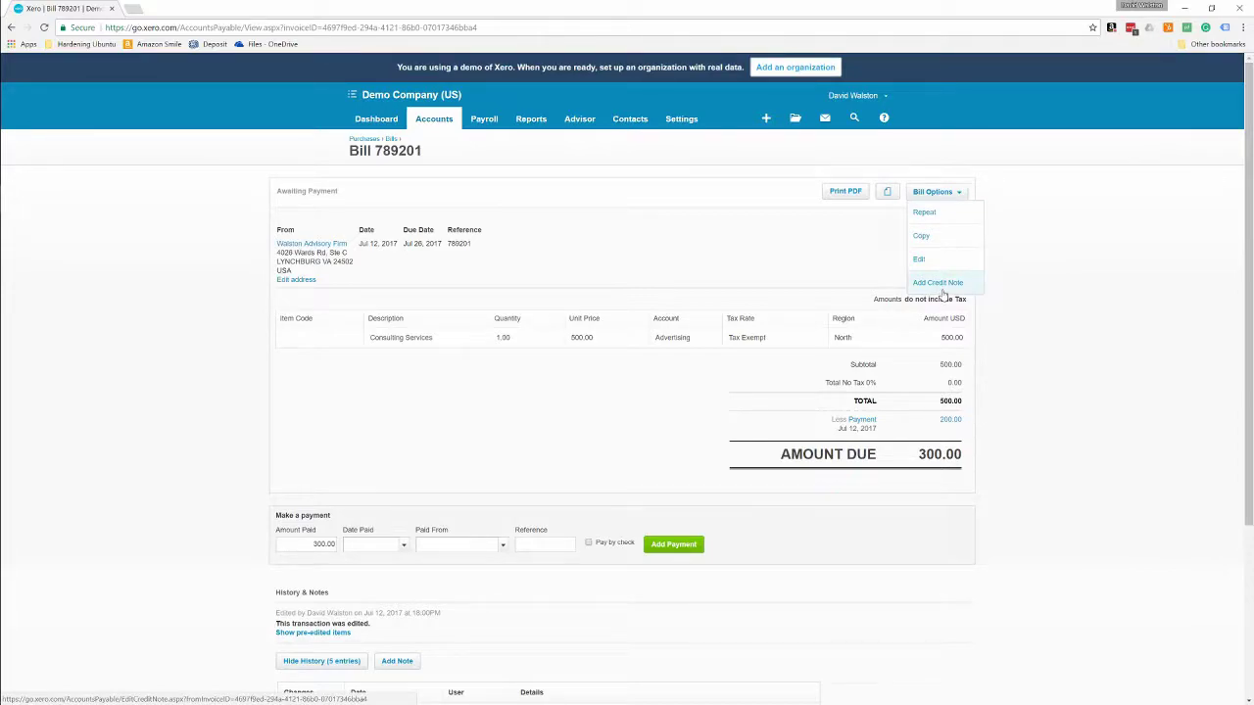
pyautogui.click(823, 290)
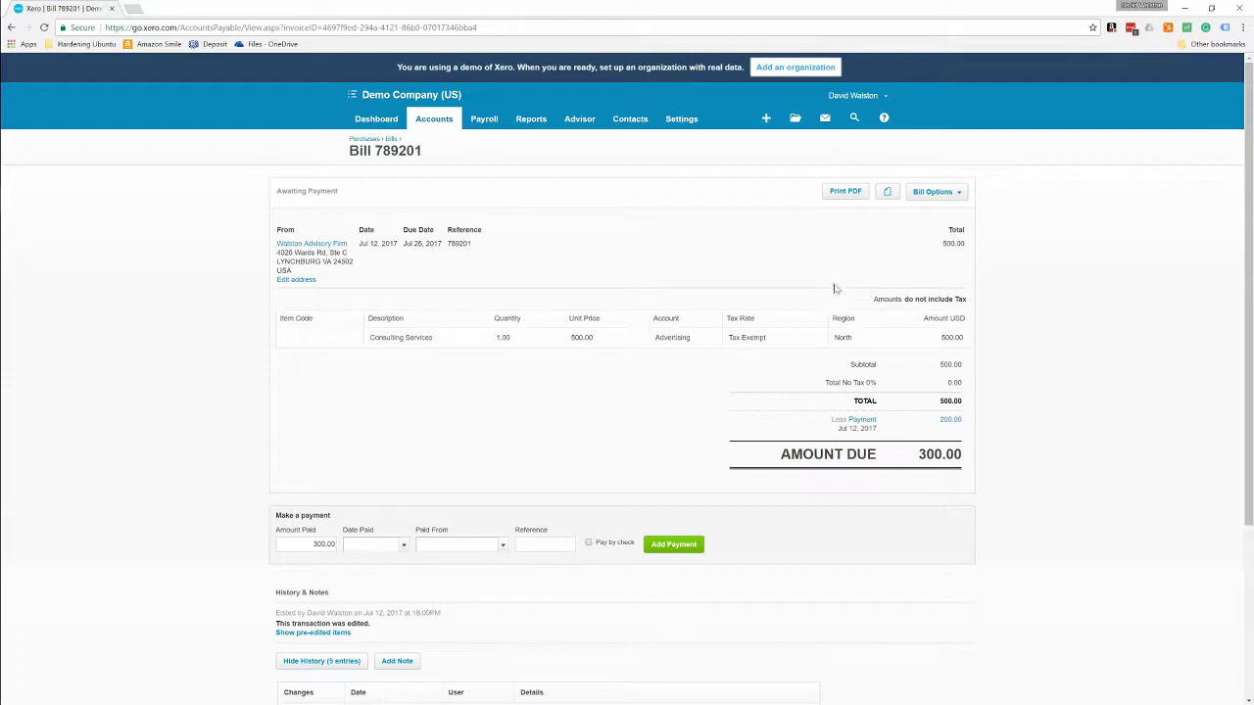
pyautogui.click(952, 194)
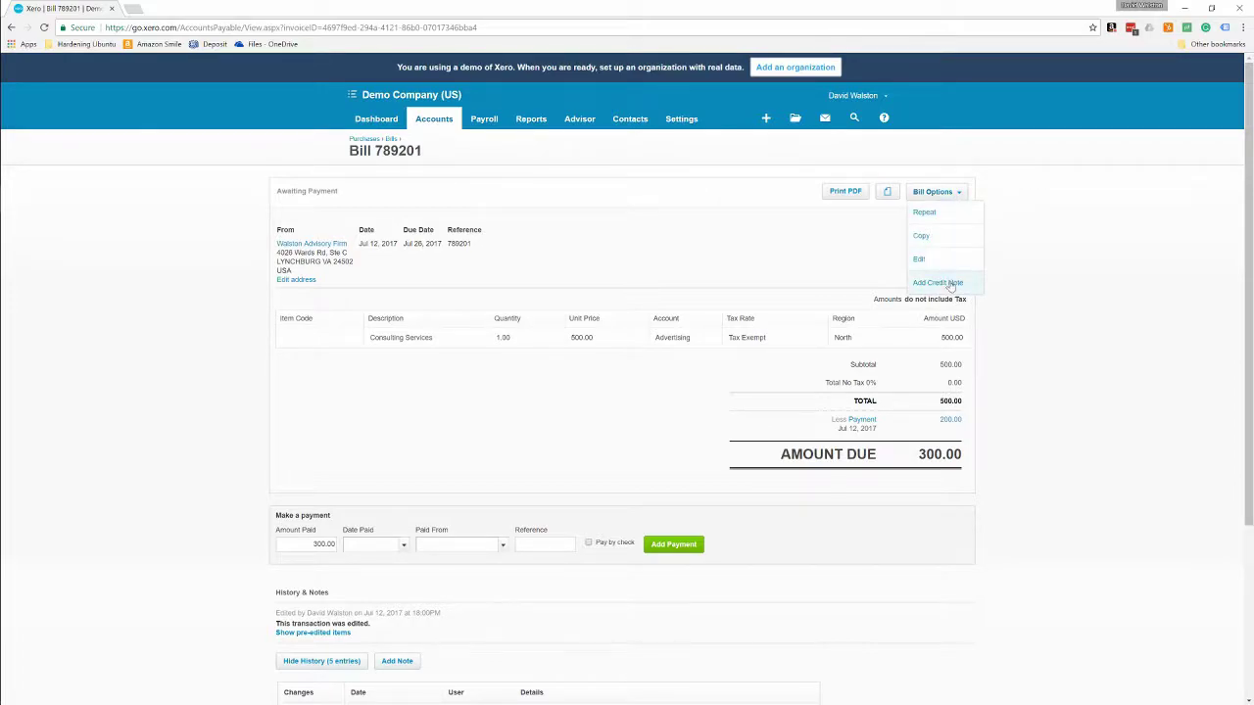
pyautogui.click(556, 209)
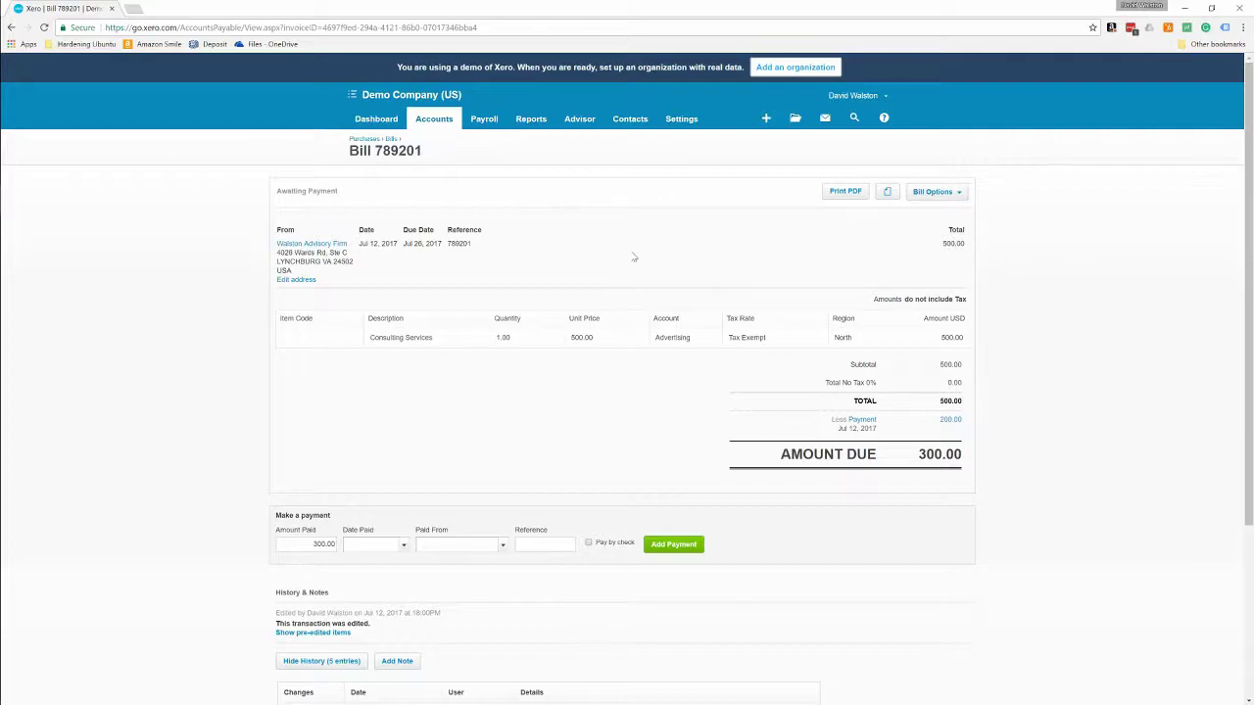
pyautogui.click(630, 119)
pyautogui.click(638, 146)
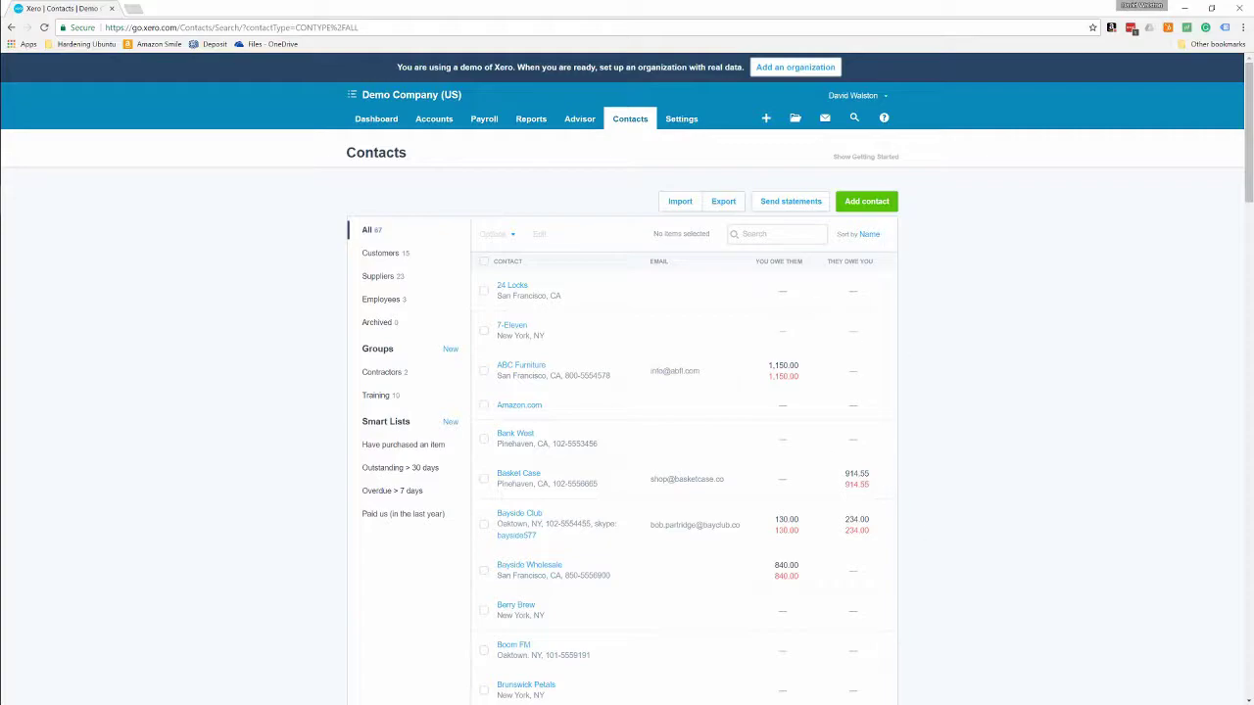
# Search contacts for 'wals', open Walston Advisory Firm, and review its 362.05 invoice and 800.00 in bills.
pyautogui.click(773, 234)
pyautogui.write('wals')
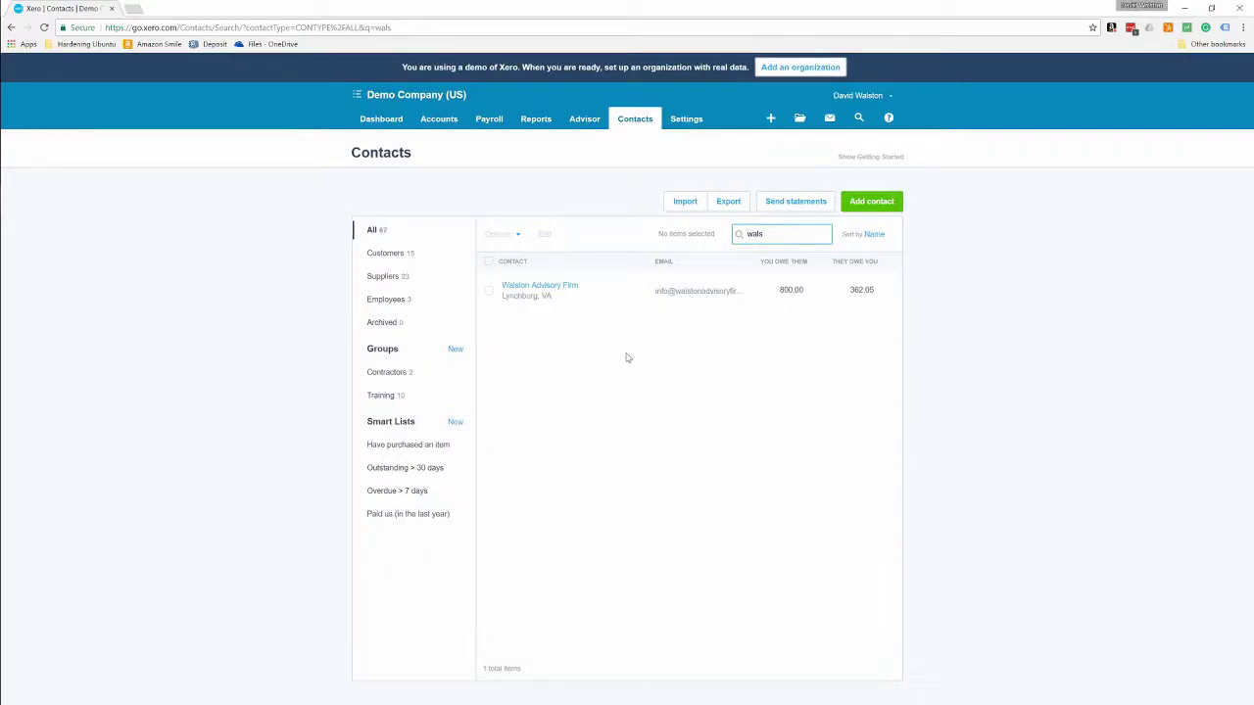
pyautogui.click(533, 290)
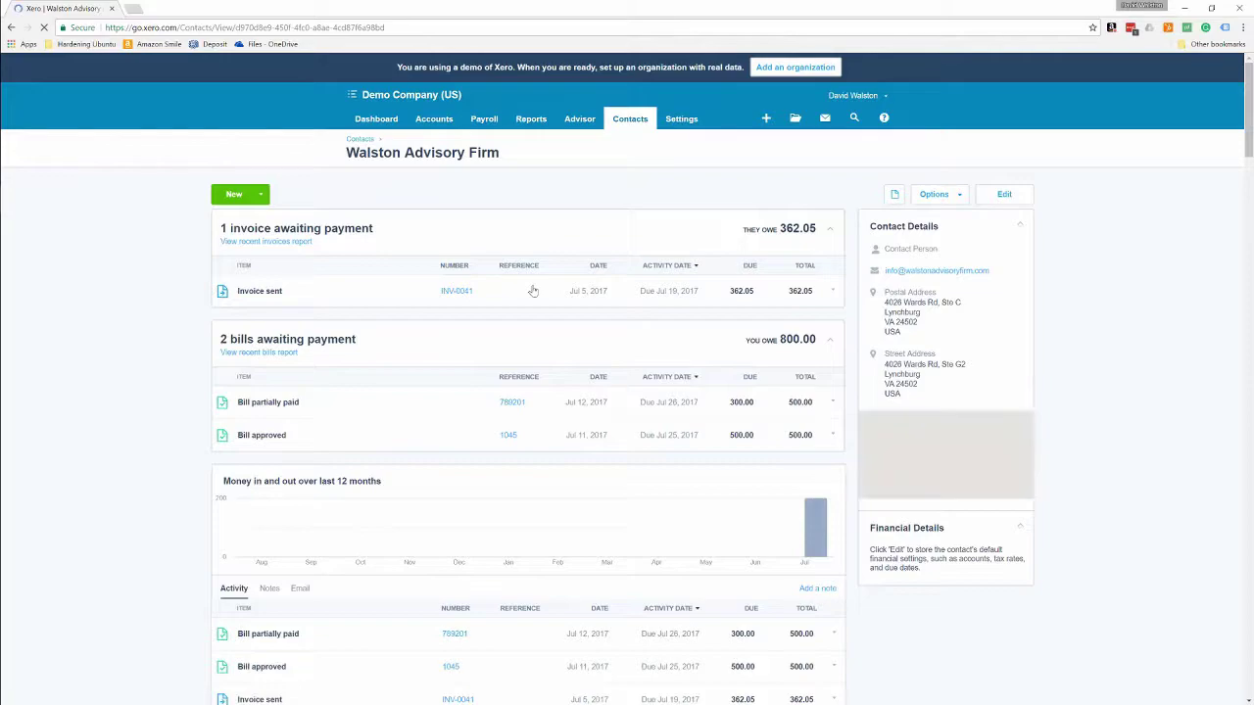
pyautogui.scroll(-1, 533, 291)
pyautogui.scroll(-2, 533, 291)
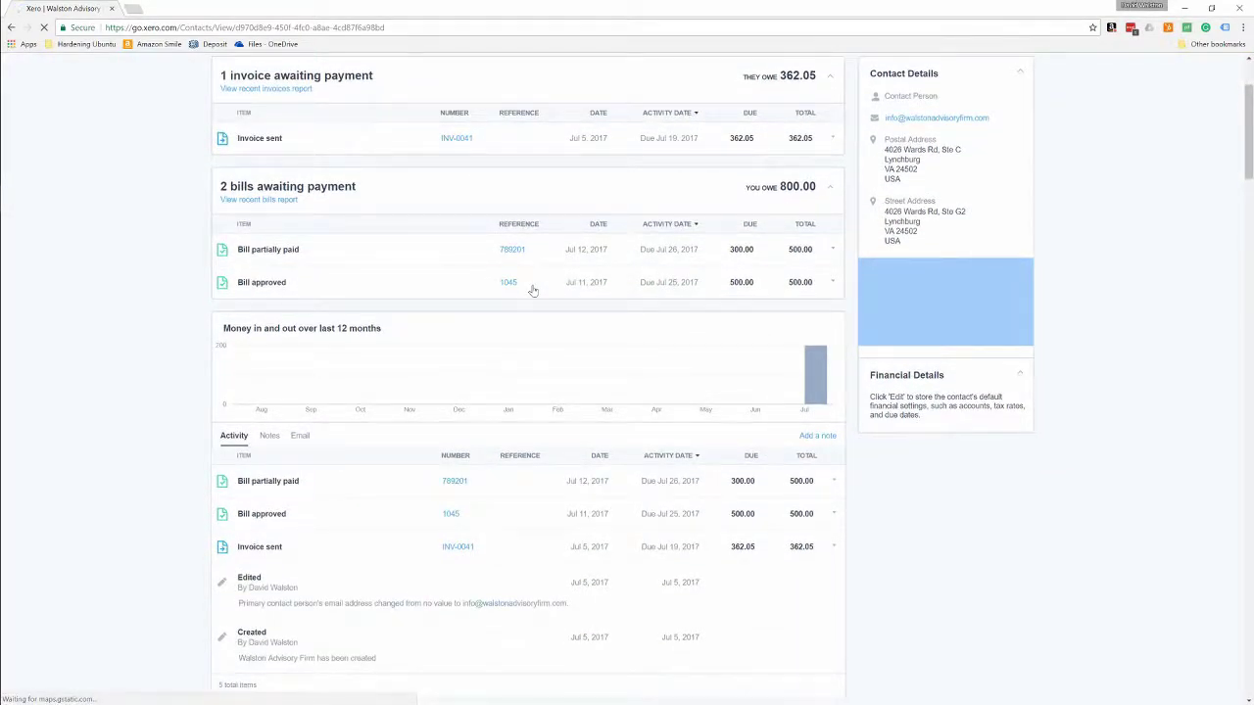
pyautogui.scroll(-2, 533, 291)
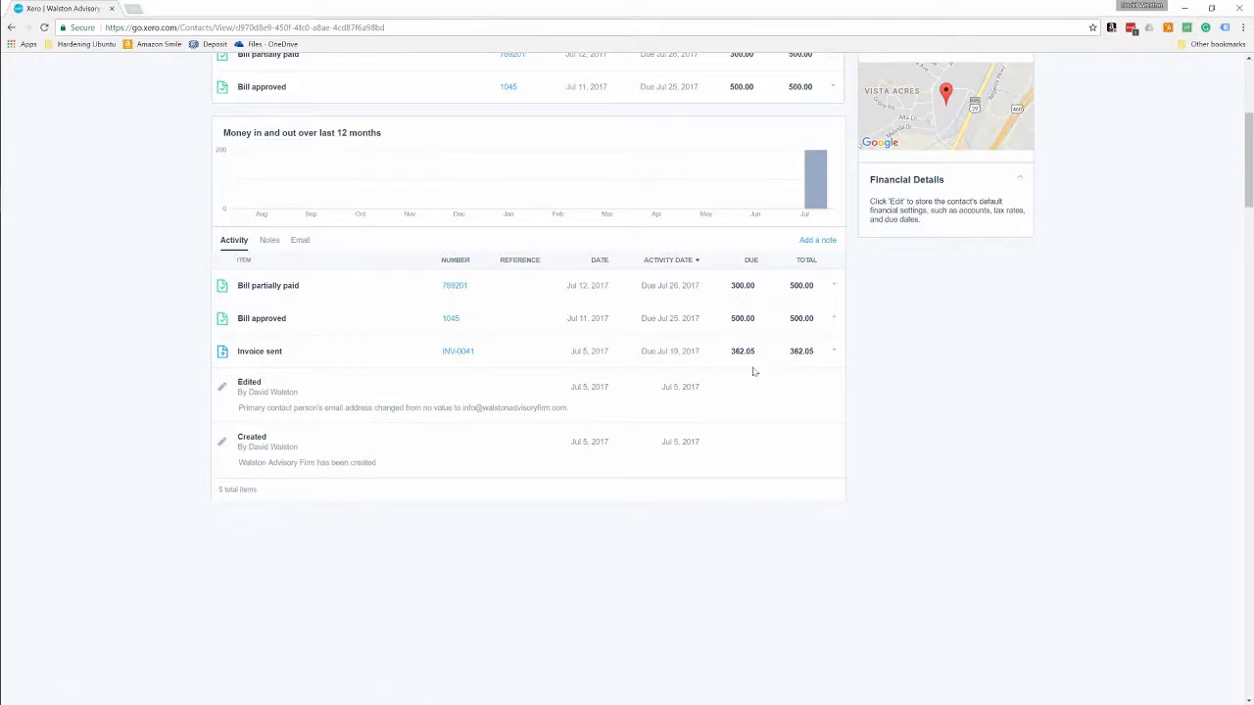
pyautogui.scroll(3, 752, 369)
pyautogui.scroll(1, 752, 371)
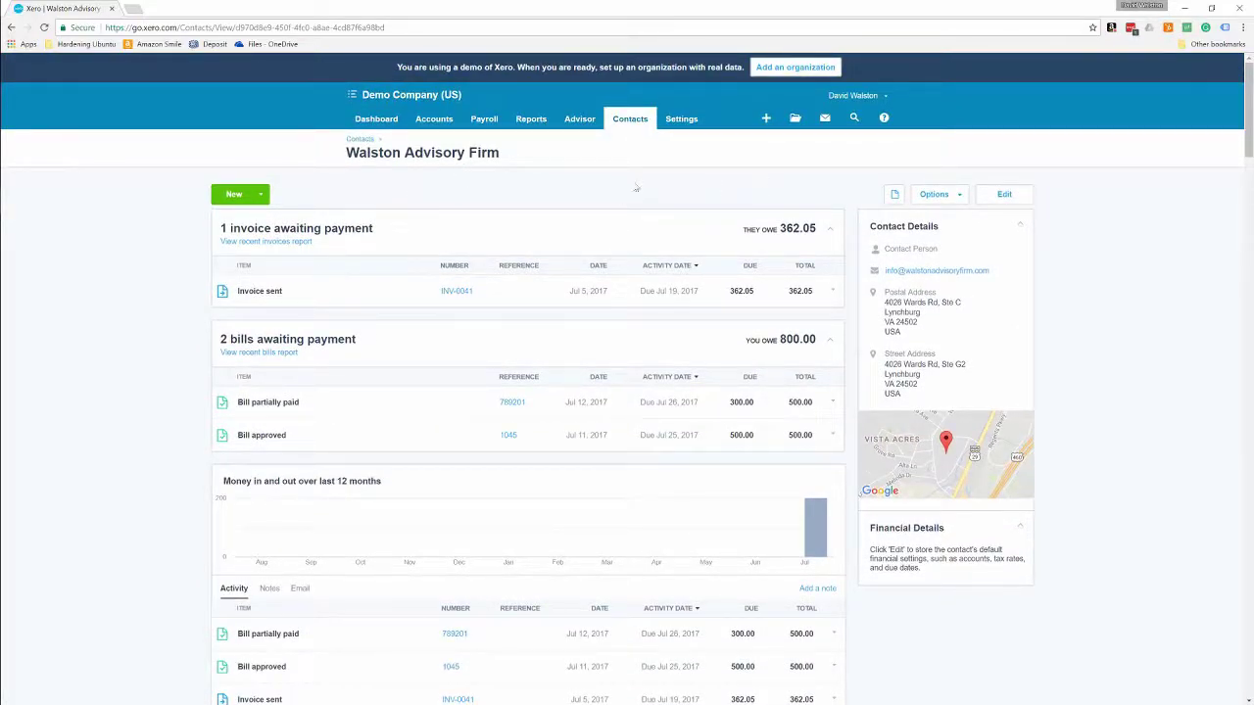
# Go back to the Demo Company (US) dashboard from the top navigation.
pyautogui.click(375, 128)
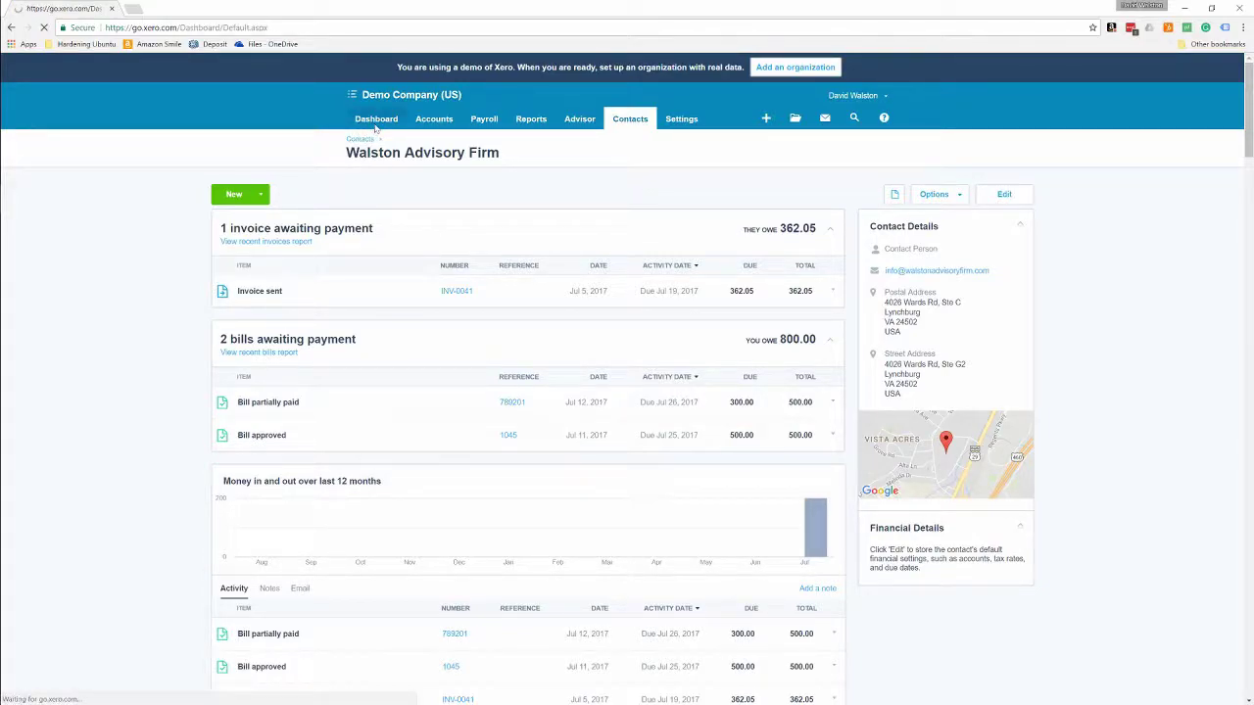